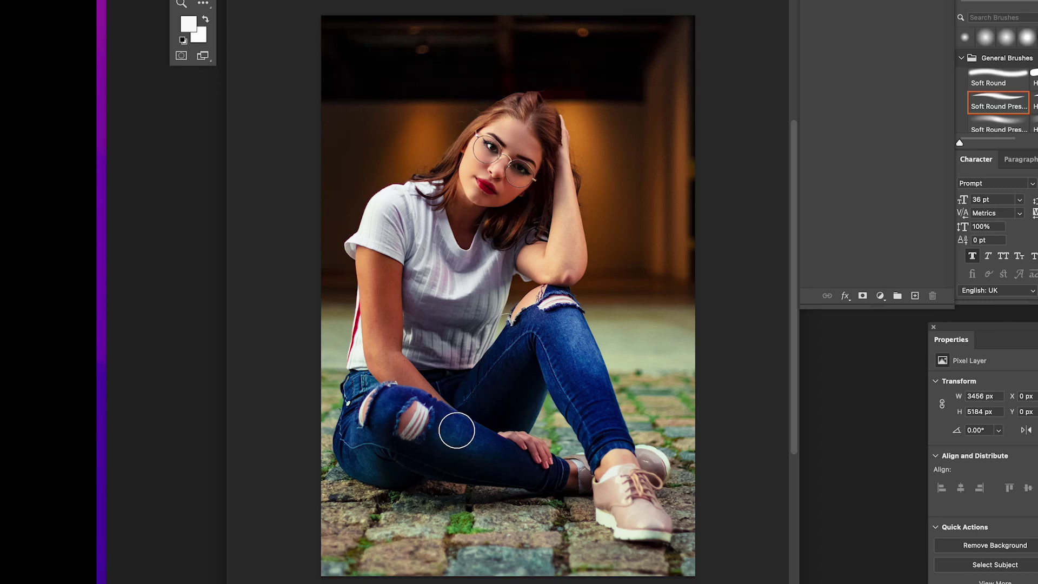
# - Rotate the portrait photo about -14° and commit the transform
pyautogui.moveTo(700, 582); pyautogui.dragTo(748, 521)
pyautogui.press('Return')
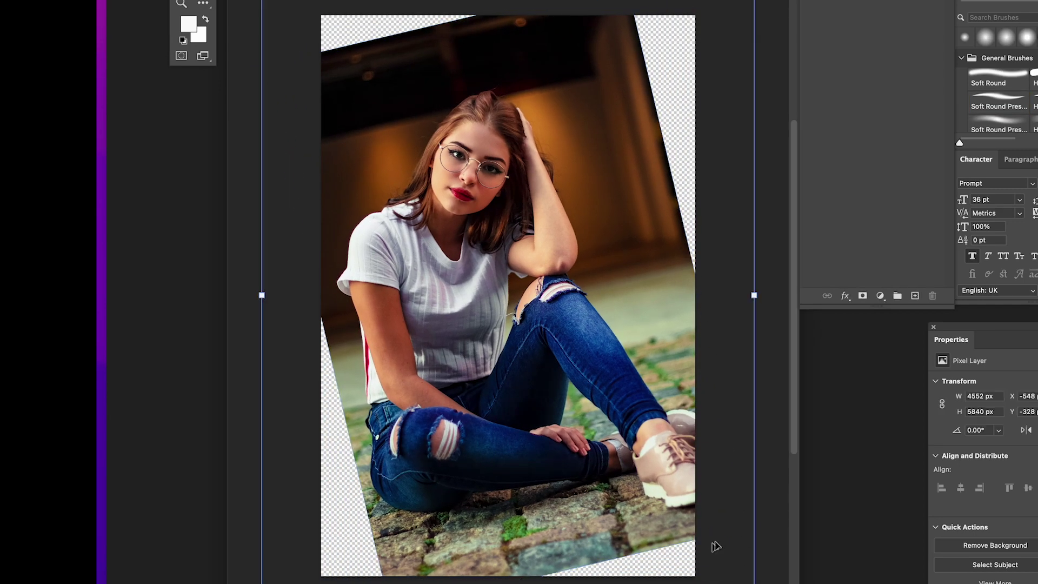
pyautogui.click(665, 89)
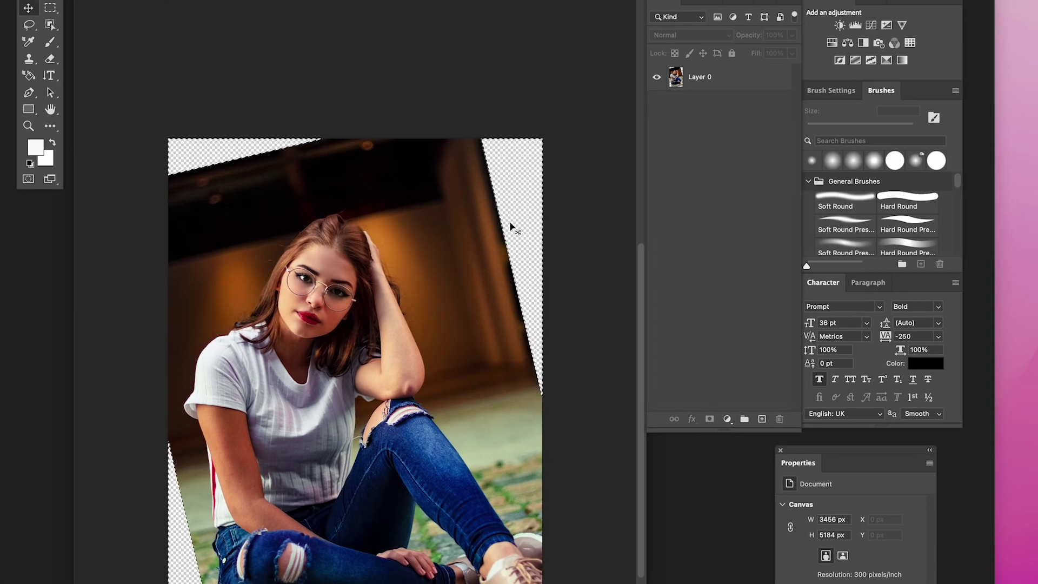
# - Fill the empty transparent corners with Content-Aware Fill
pyautogui.click(510, 228)
pyautogui.rightClick(649, 144)
pyautogui.click(683, 299)
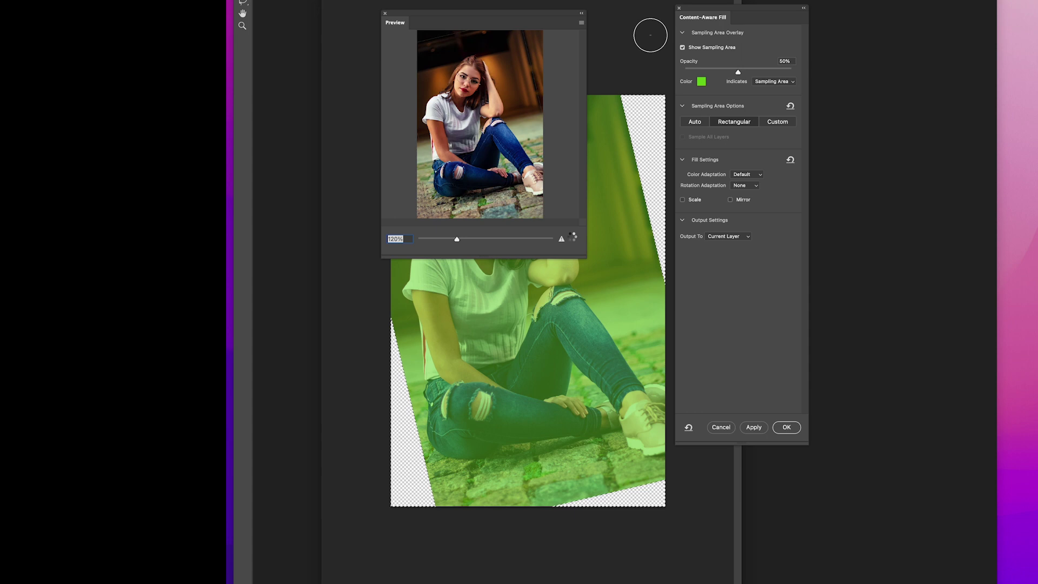
pyautogui.click(787, 428)
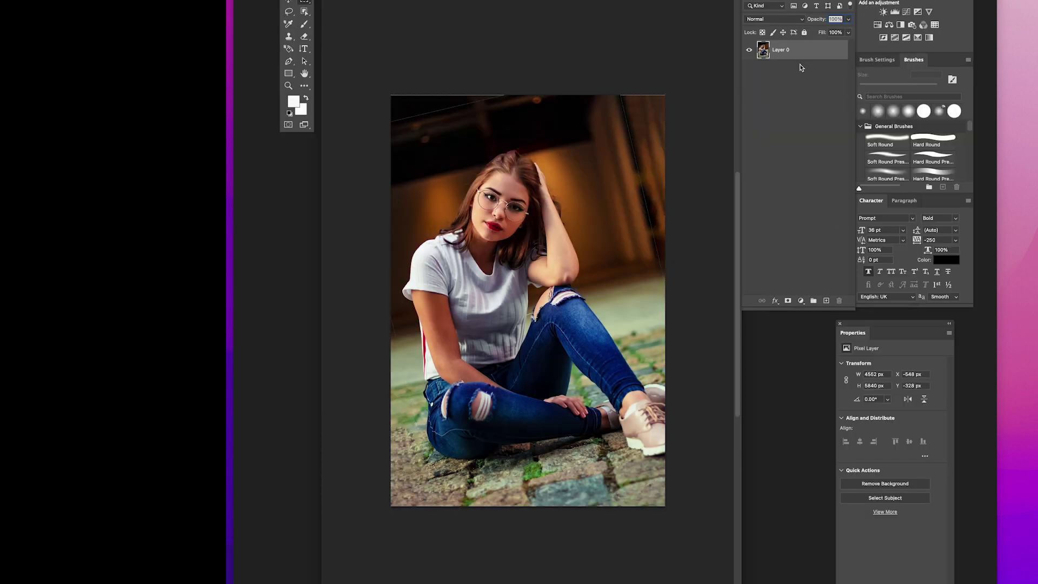
# - Select the seated woman, duplicate Layer 0, and mask the copy to her, hiding it
pyautogui.moveTo(392, 130); pyautogui.dragTo(673, 463)
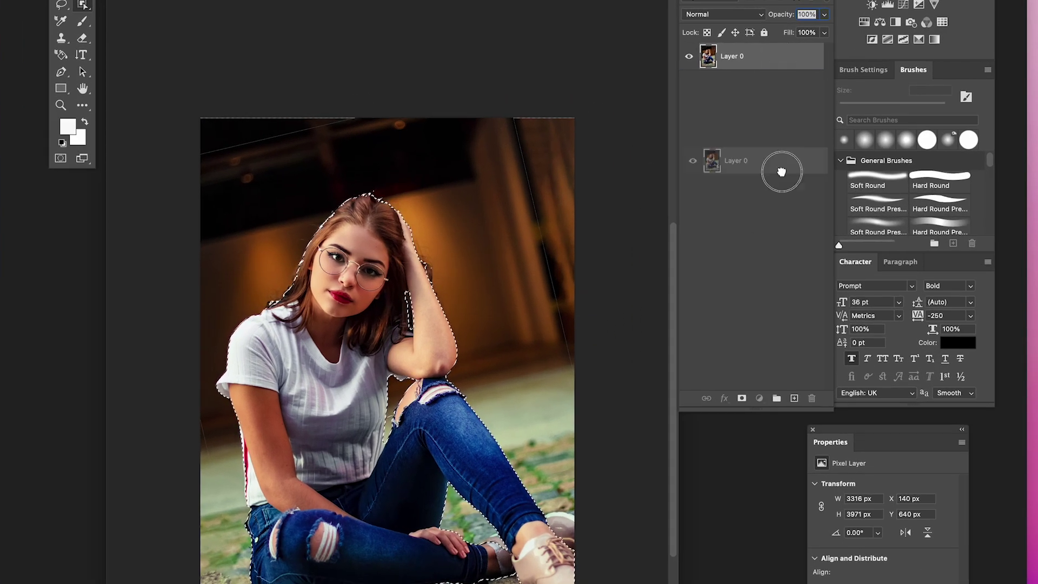
pyautogui.moveTo(779, 57); pyautogui.dragTo(795, 399)
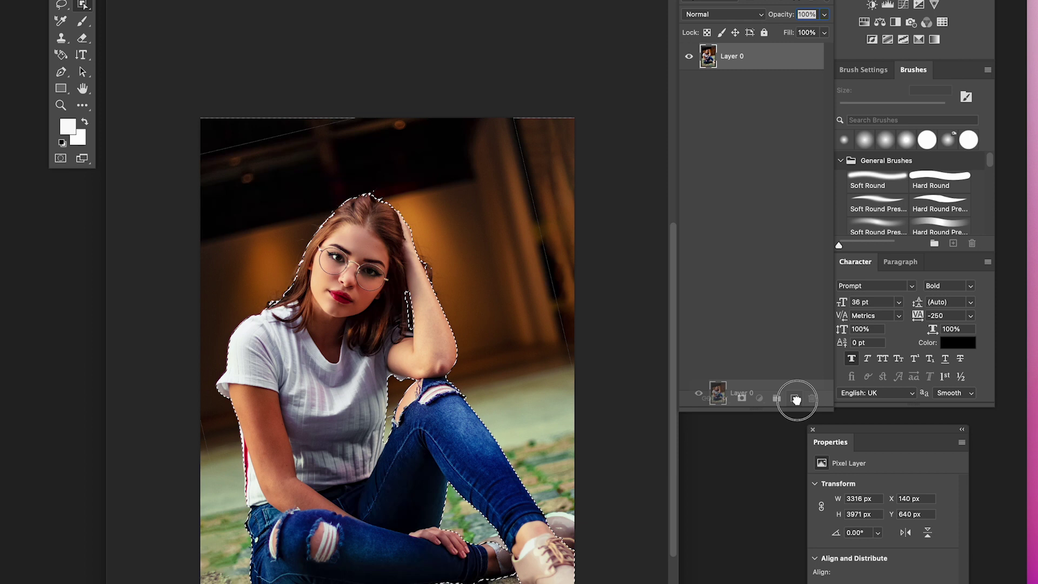
pyautogui.click(742, 398)
pyautogui.click(689, 85)
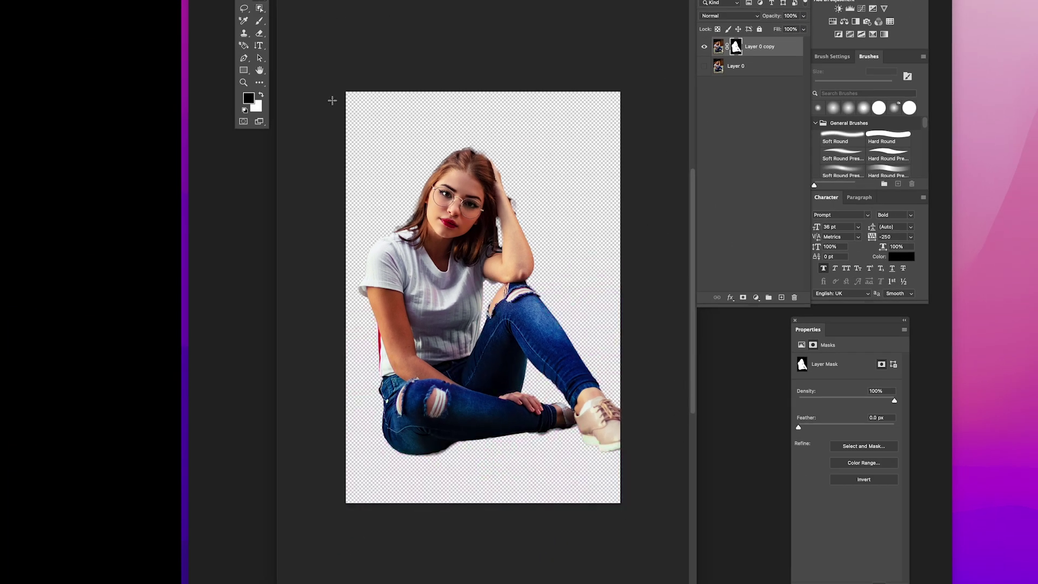
pyautogui.press('v')
pyautogui.press('j')
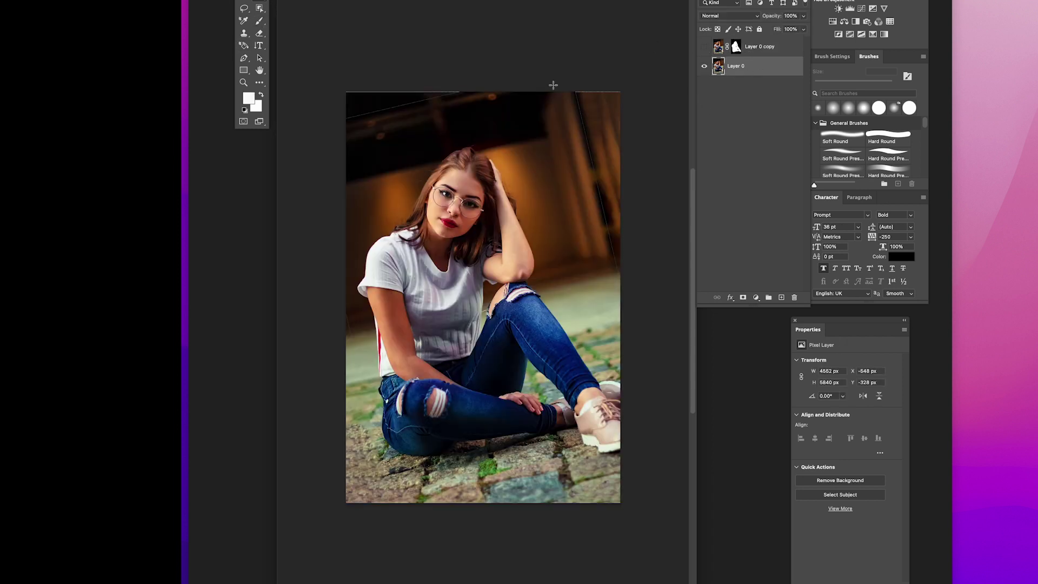
# - Type the vertical word BALAGON in white bold type on the photo
pyautogui.press('t')
pyautogui.click(399, 142)
pyautogui.press('BackSpace')
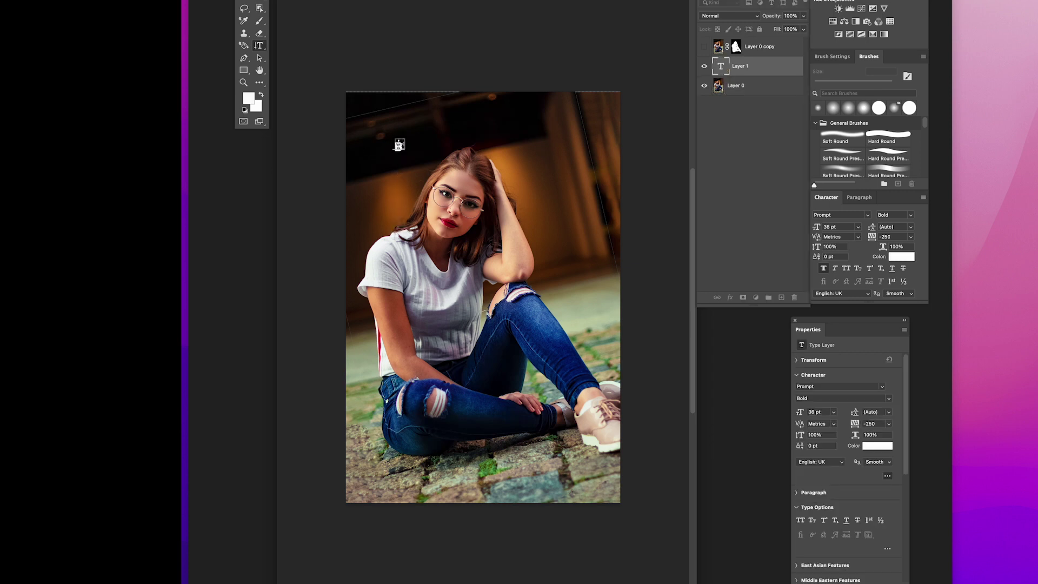
pyautogui.write('ALAGON')
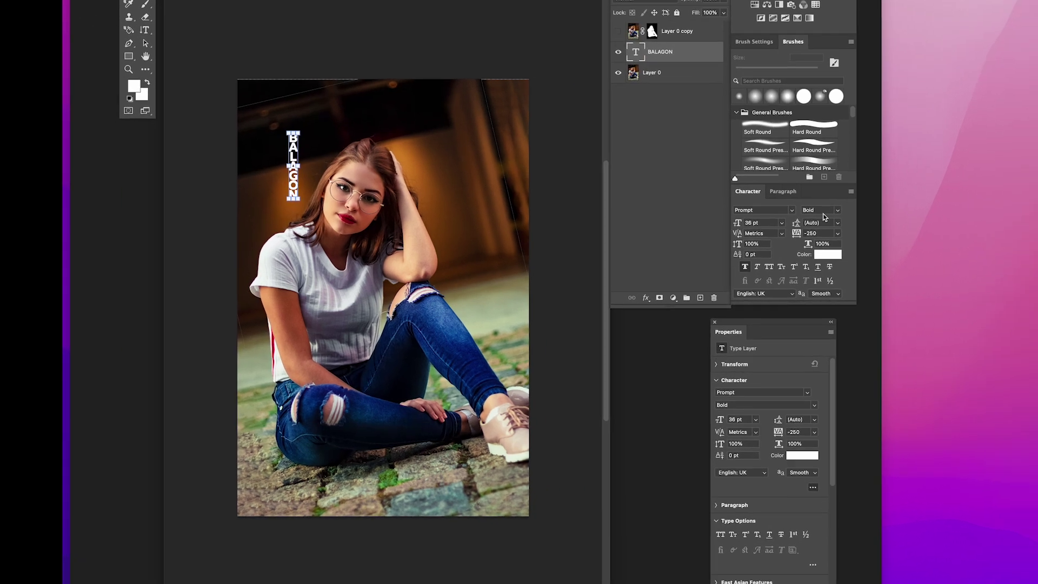
# - Set BALAGON to 200 pt and move it left over the woman
pyautogui.click(815, 412)
pyautogui.write('200')
pyautogui.press('Return')
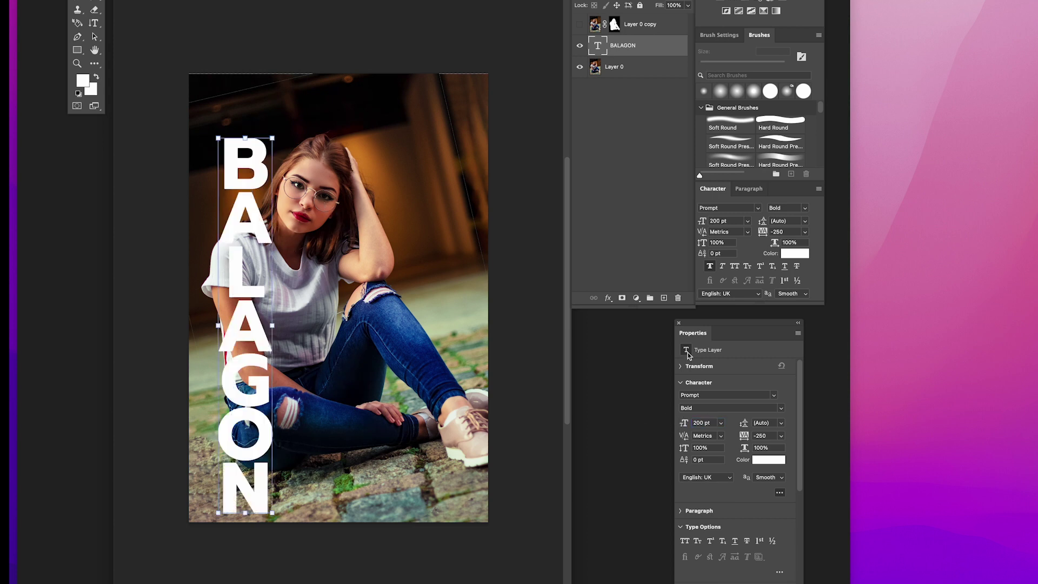
pyautogui.moveTo(684, 423); pyautogui.dragTo(668, 423)
pyautogui.moveTo(238, 141)
pyautogui.mouseDown()
pyautogui.moveTo(250, 168)
pyautogui.moveTo(393, 173)
pyautogui.mouseUp()
# - Mask the photo to the BALAGON letters, hide the text, and show the cut-out at the bottom
pyautogui.keyDown('ctrl'); pyautogui.click(718, 45); pyautogui.keyUp('ctrl')
pyautogui.click(757, 67)
pyautogui.click(742, 298)
pyautogui.click(700, 45)
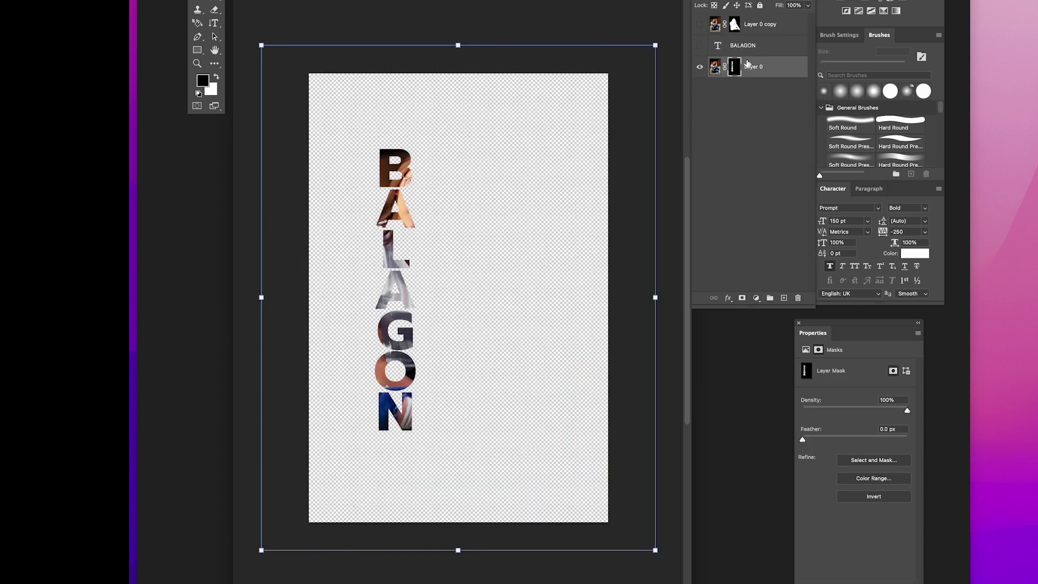
pyautogui.moveTo(776, 24); pyautogui.dragTo(765, 81)
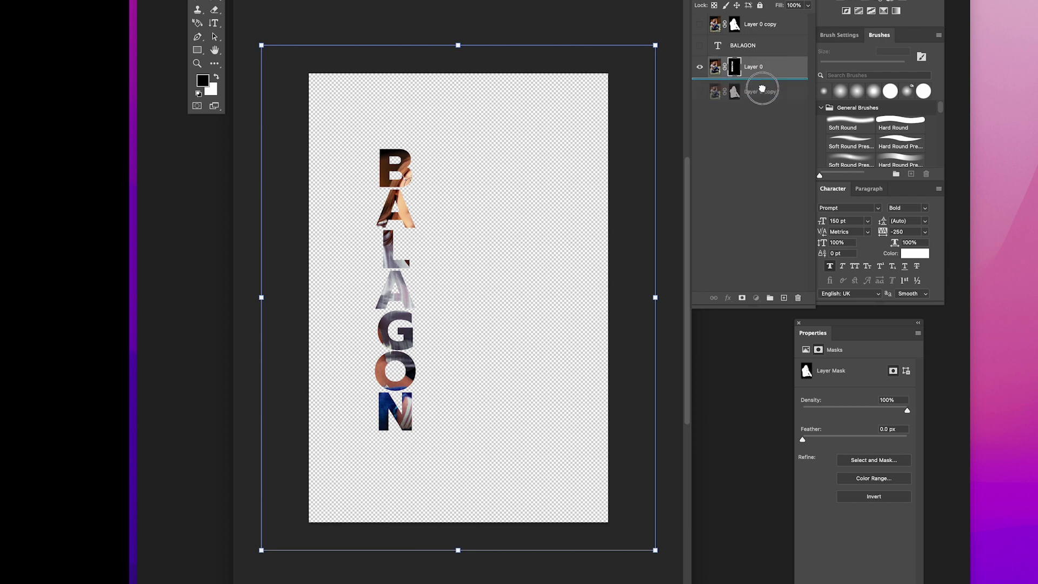
pyautogui.click(701, 66)
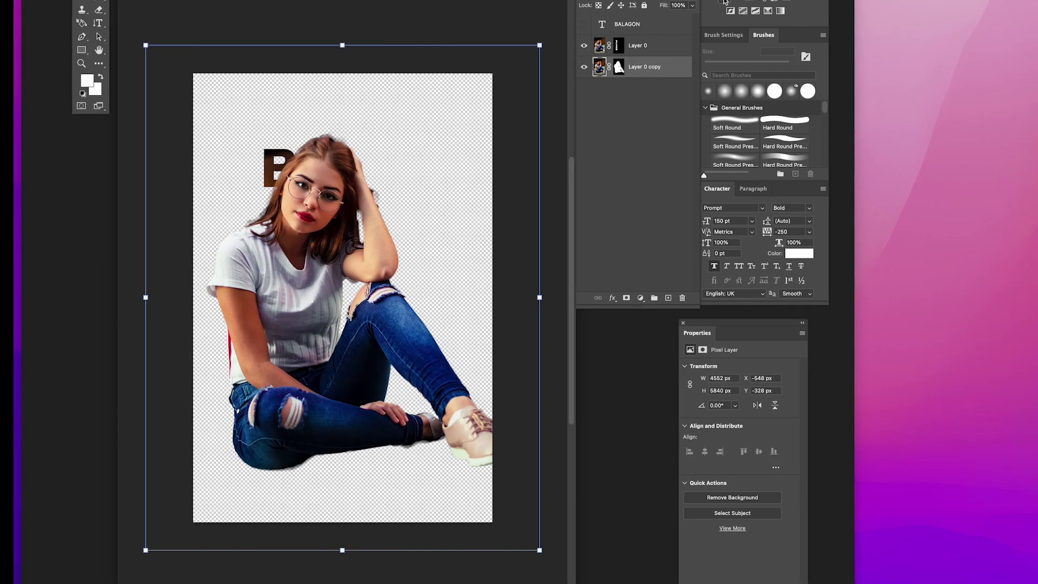
# - Desaturate the cut-out woman with a clipped Hue/Saturation layer at saturation -89
pyautogui.click(641, 298)
pyautogui.moveTo(739, 426); pyautogui.dragTo(692, 426)
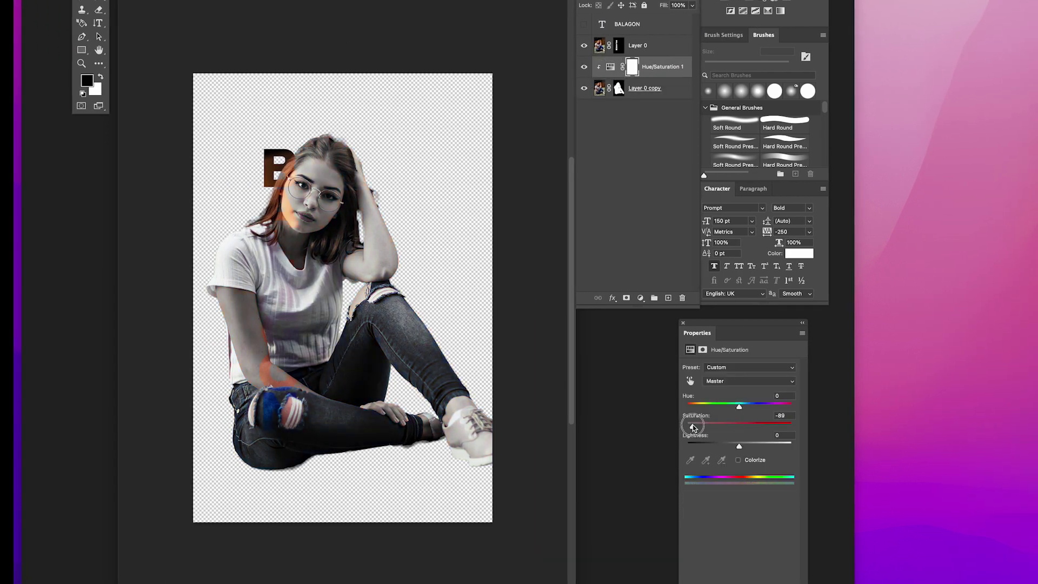
pyautogui.click(585, 87)
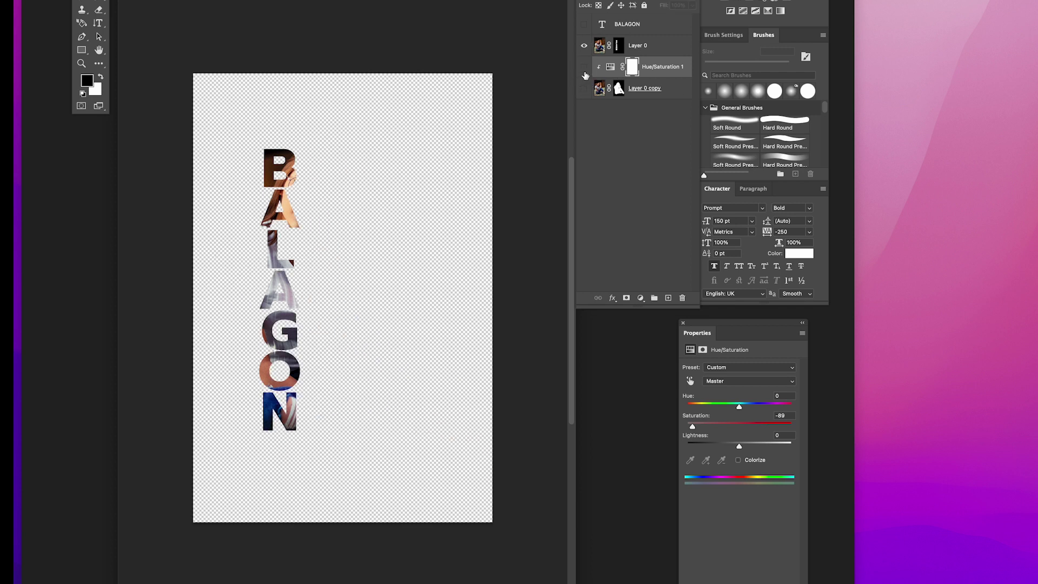
pyautogui.click(659, 46)
pyautogui.click(669, 70)
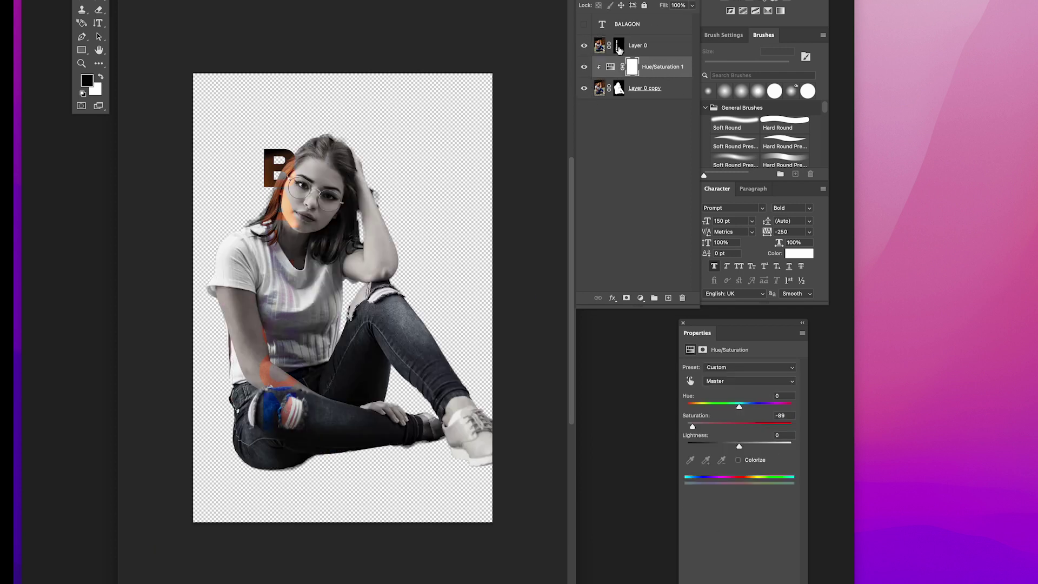
pyautogui.click(617, 47)
# - Add a white outside Stroke at 60% opacity to the photo-filled letters
pyautogui.click(612, 298)
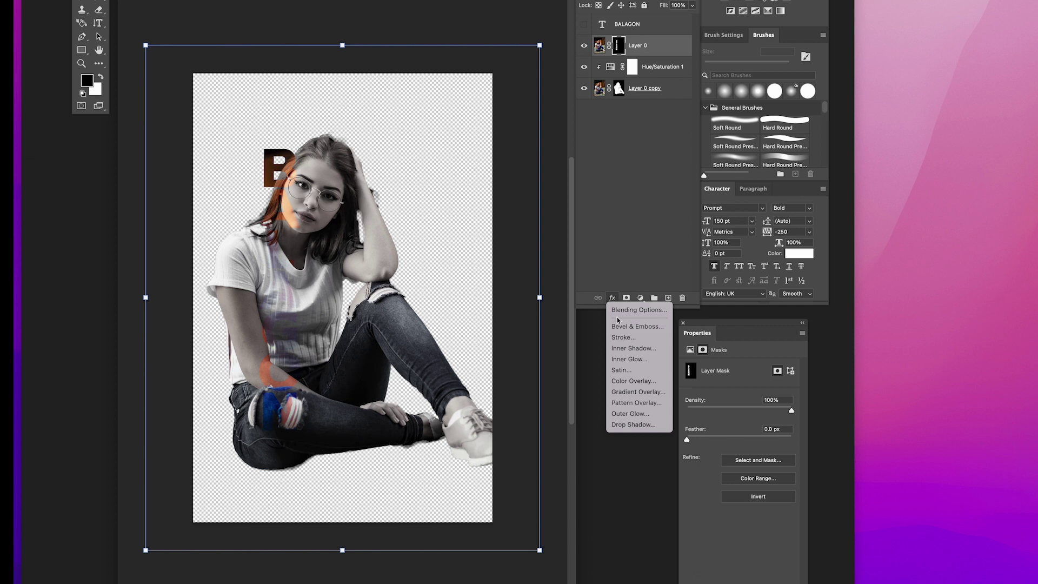
pyautogui.click(630, 340)
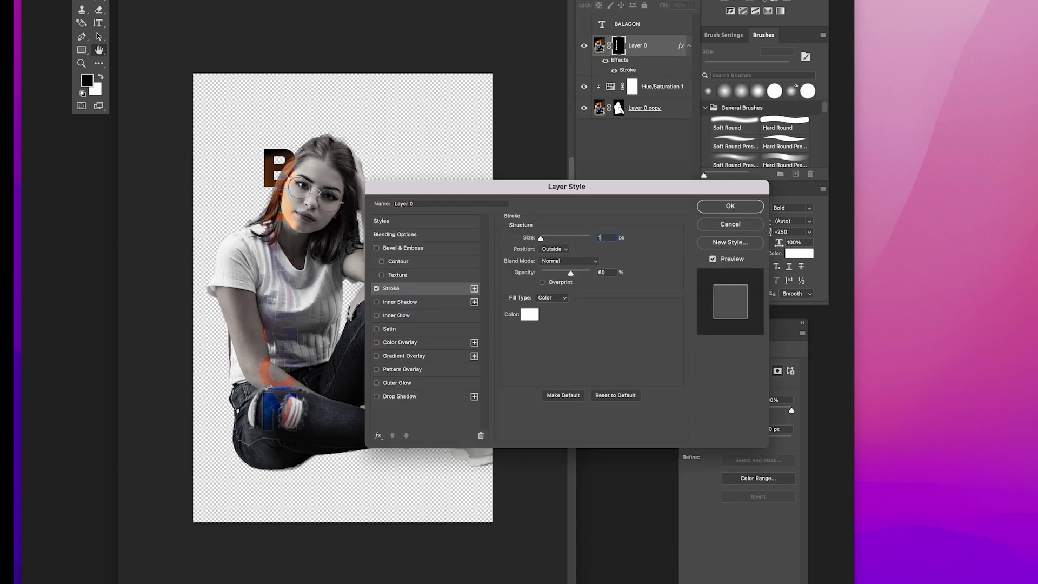
pyautogui.press('Return')
# - Nudge the letter-shaped mask slightly to the left
pyautogui.click(619, 46)
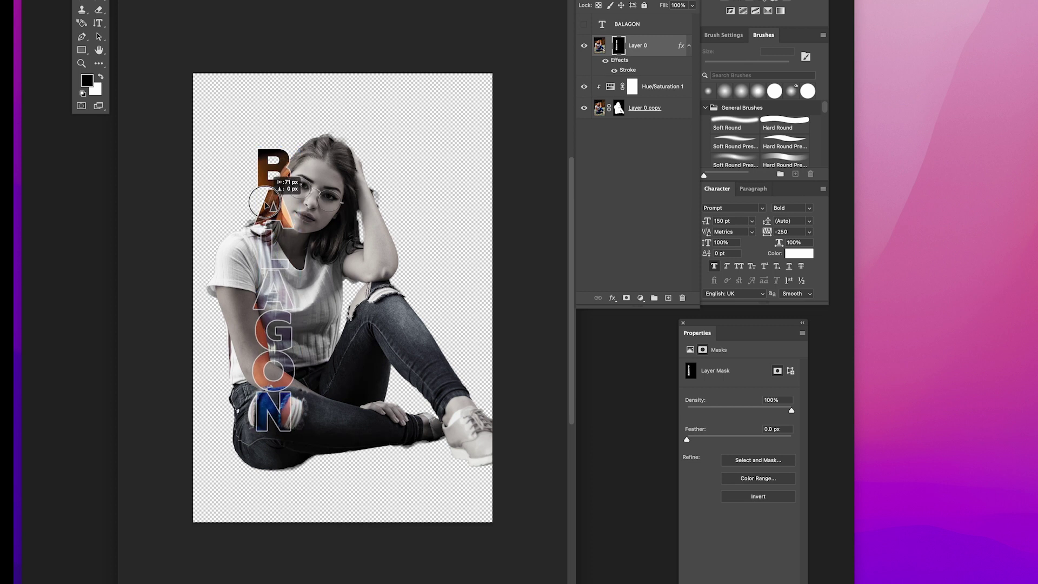
pyautogui.moveTo(273, 206); pyautogui.dragTo(269, 206)
pyautogui.keyDown('ctrl'); pyautogui.click(663, 53); pyautogui.keyUp('ctrl')
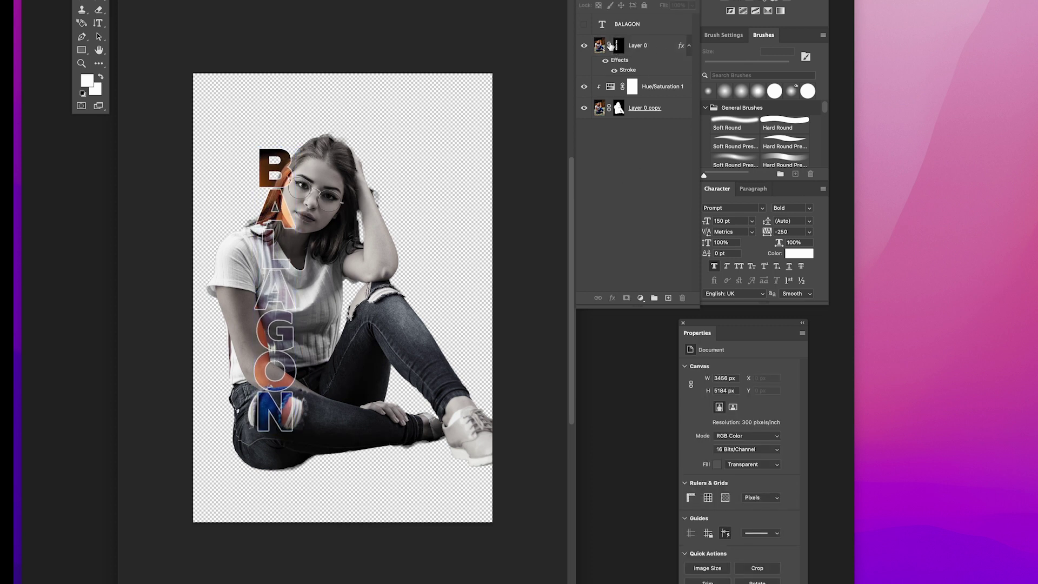
pyautogui.click(690, 48)
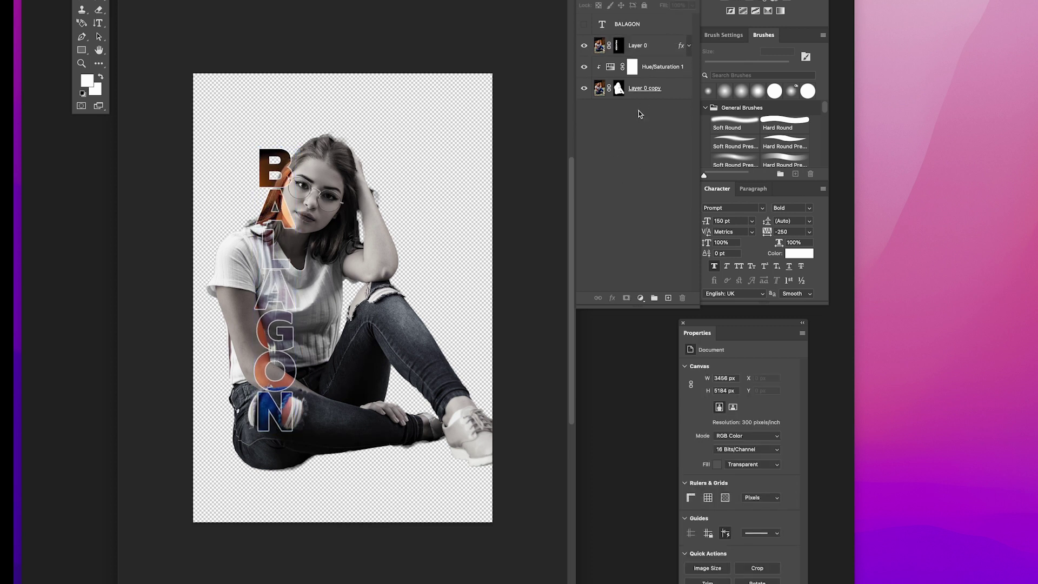
pyautogui.click(657, 46)
# - Add a pale grey Solid Color fill layer #ece8e8
pyautogui.click(641, 298)
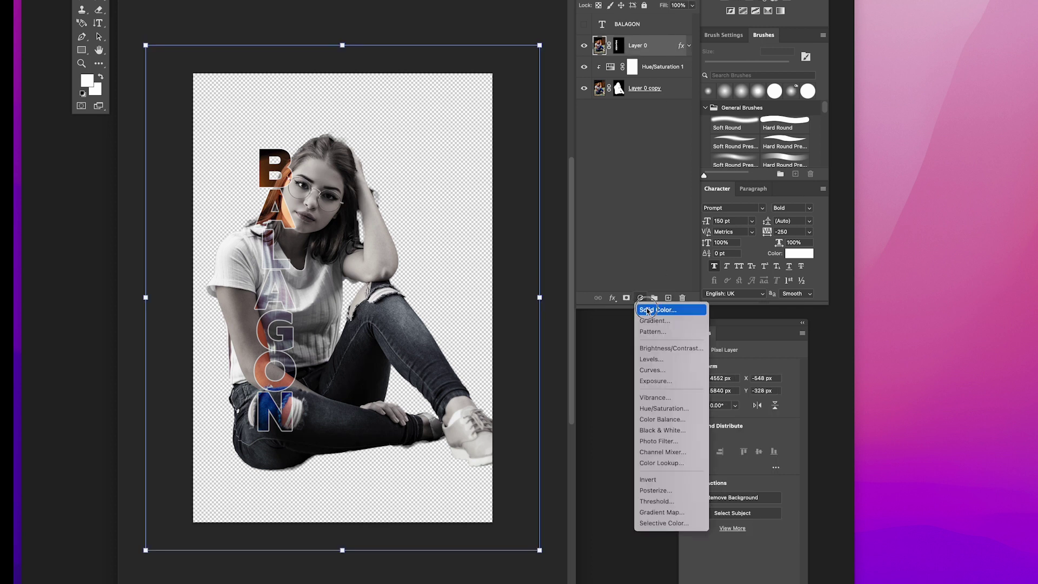
pyautogui.click(661, 308)
pyautogui.click(361, 348)
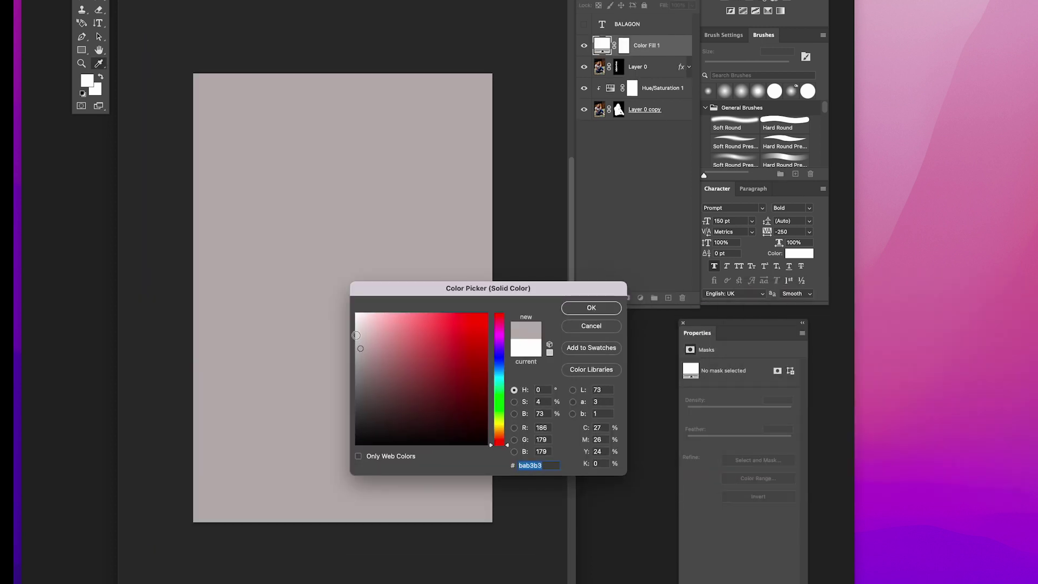
pyautogui.click(357, 322)
pyautogui.click(589, 308)
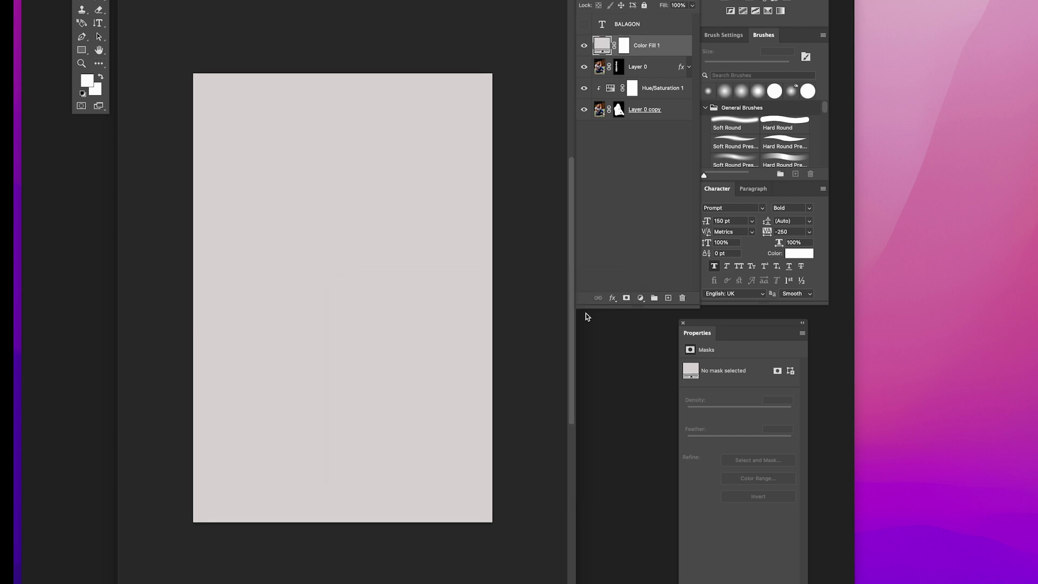
# - Add a black-to-white radial Gradient fill and move both fills below Layer 0 copy
pyautogui.click(641, 298)
pyautogui.click(660, 320)
pyautogui.moveTo(377, 247); pyautogui.dragTo(416, 243)
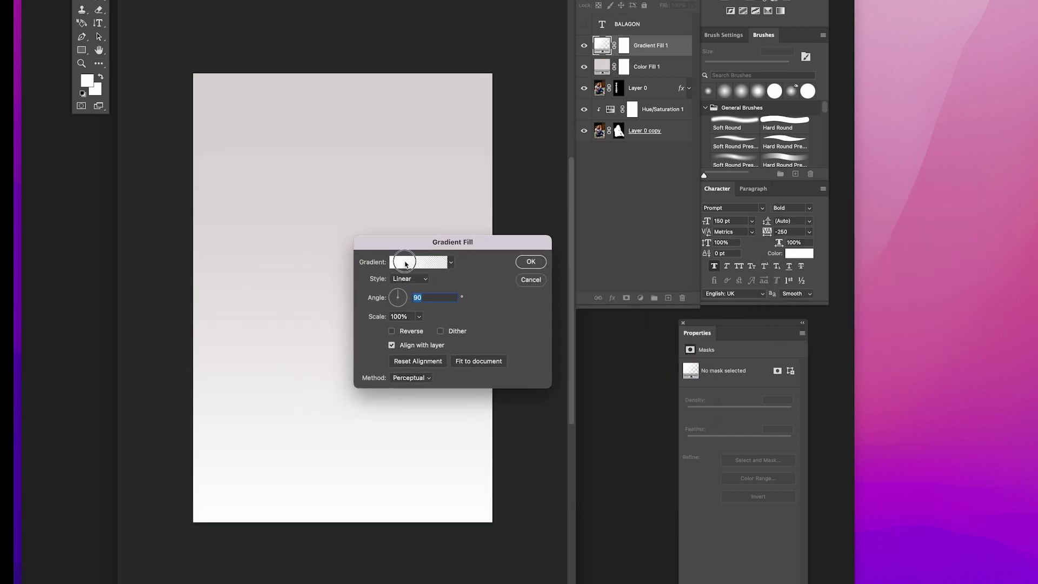
pyautogui.click(418, 262)
pyautogui.click(378, 376)
pyautogui.click(407, 392)
pyautogui.press('Return')
pyautogui.click(409, 282)
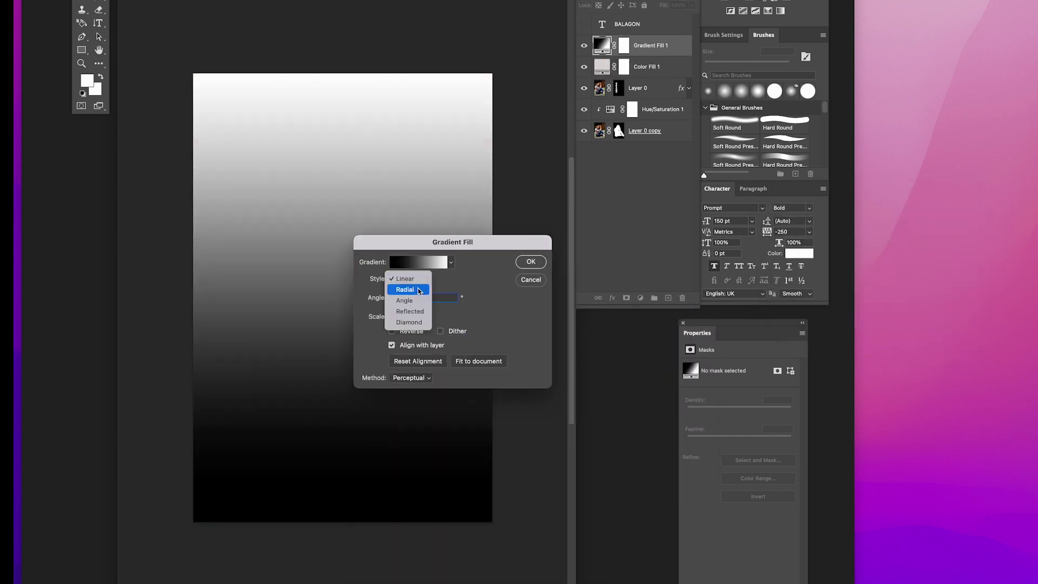
pyautogui.click(529, 263)
pyautogui.keyDown('shift'); pyautogui.click(649, 67); pyautogui.keyUp('shift')
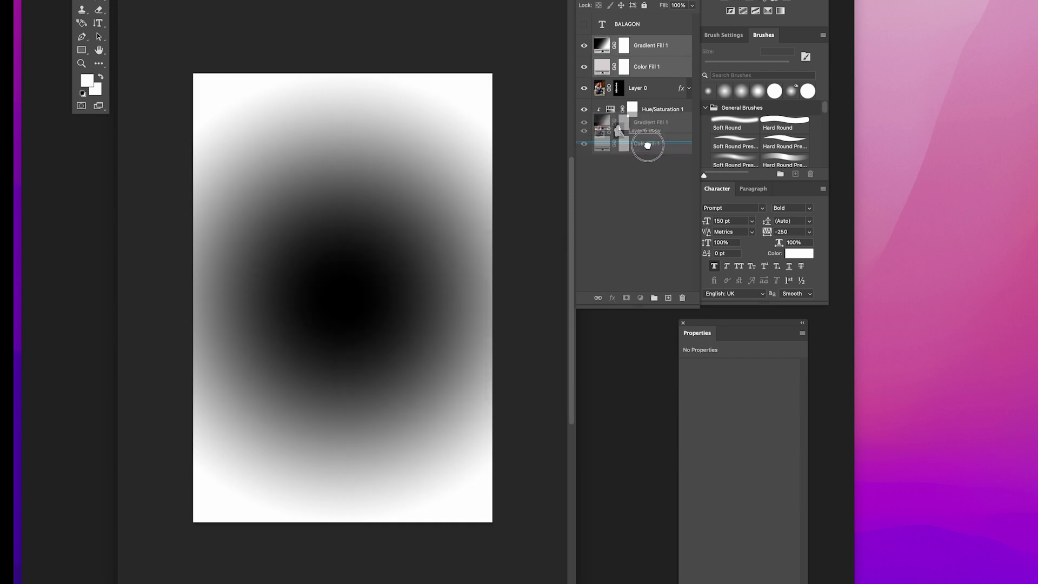
pyautogui.moveTo(649, 67); pyautogui.dragTo(649, 144)
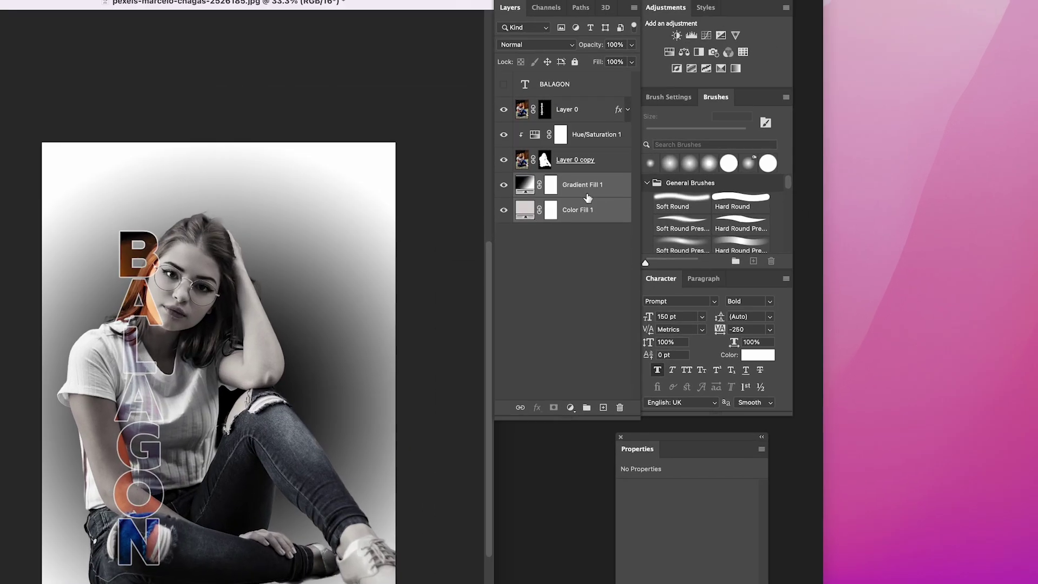
# - Merge the colour and gradient fill layers, then add monochromatic Gaussian noise
pyautogui.click(612, 27)
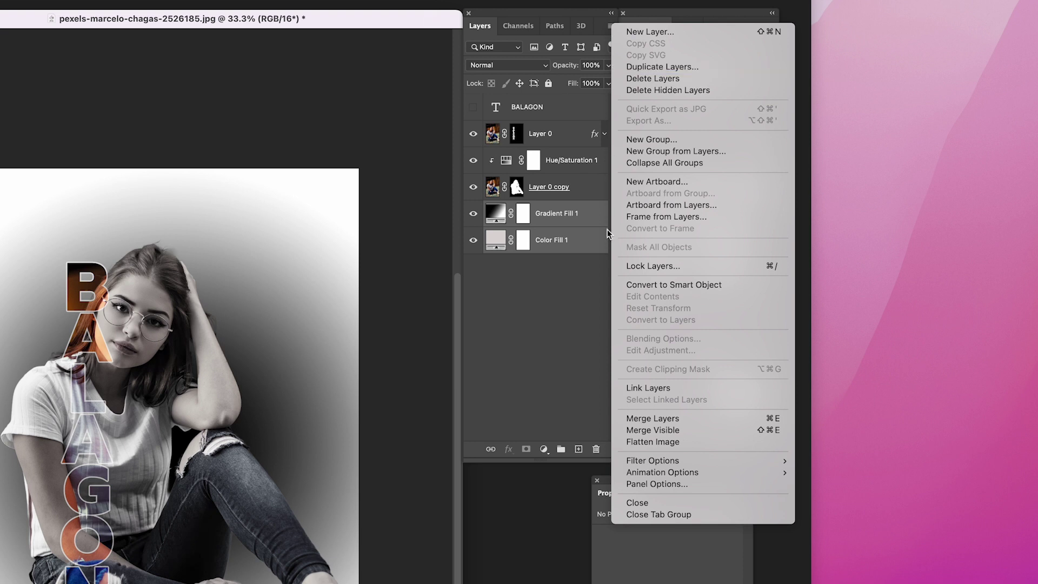
pyautogui.click(627, 419)
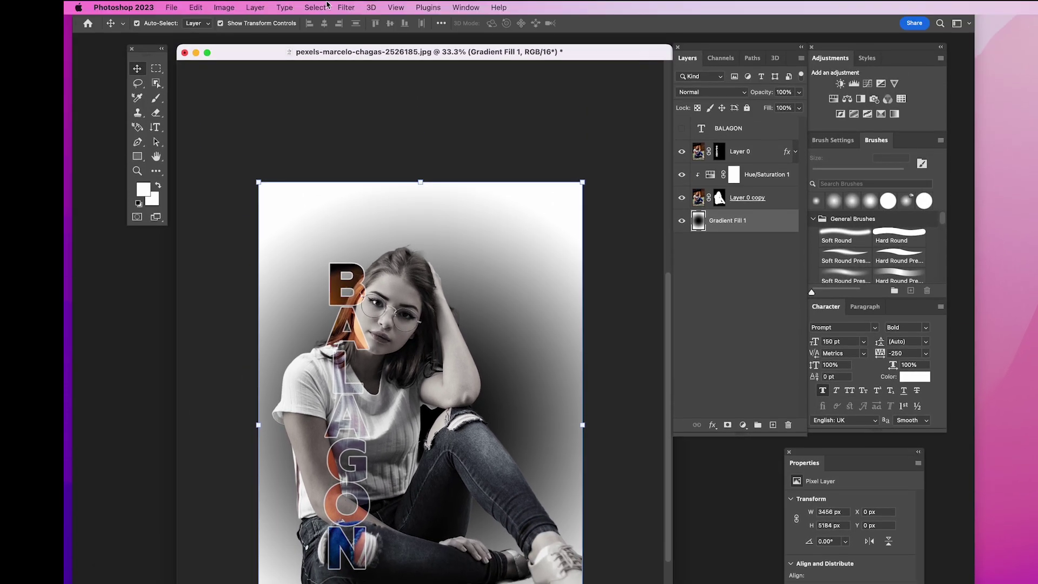
pyautogui.click(347, 7)
pyautogui.moveTo(354, 182)
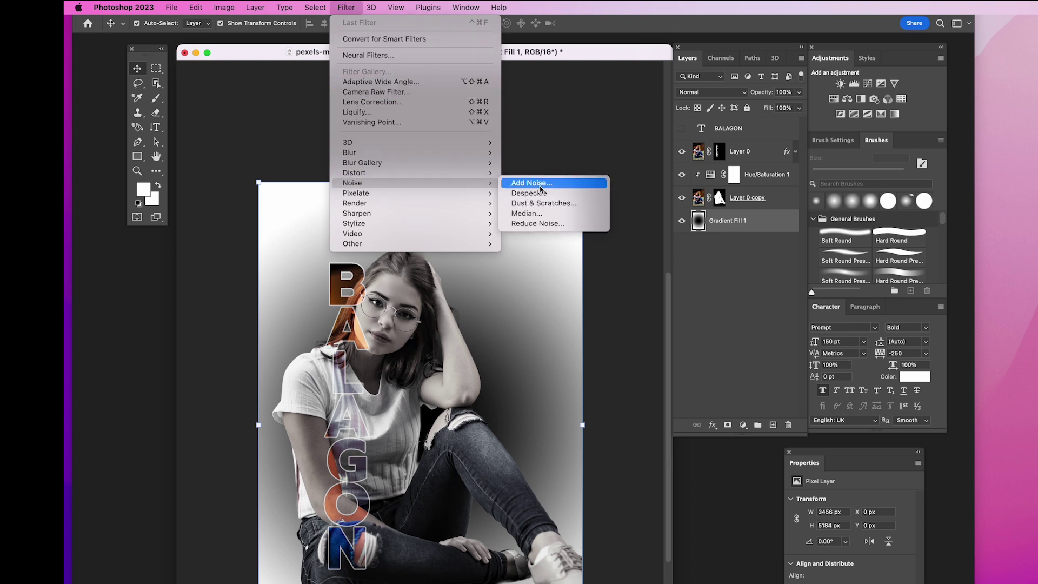
pyautogui.click(544, 184)
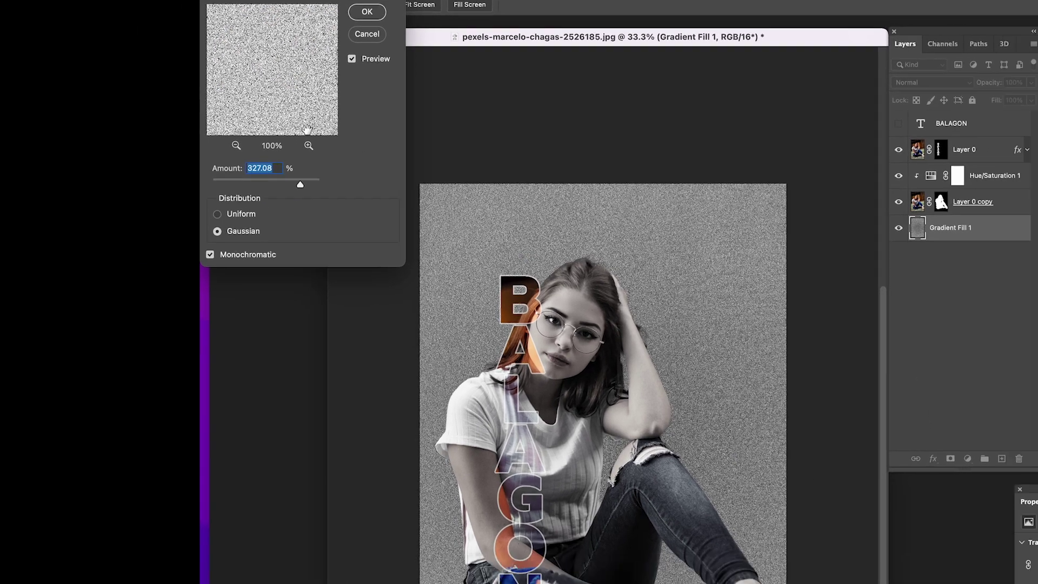
pyautogui.click(396, 30)
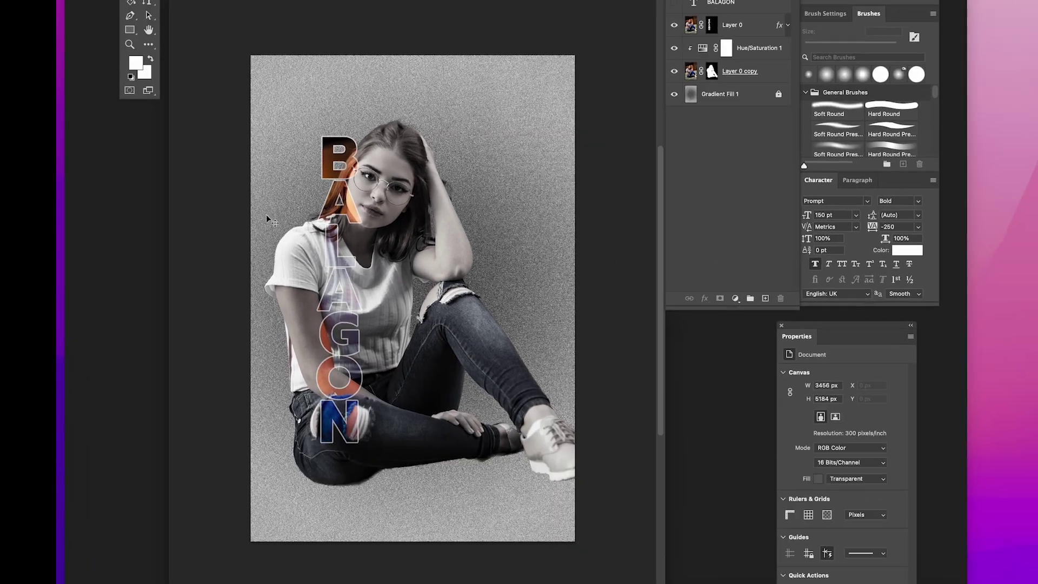
# - Fill a marquee over the strip left of the letters with black on Layer 0 copy's mask
pyautogui.click(711, 70)
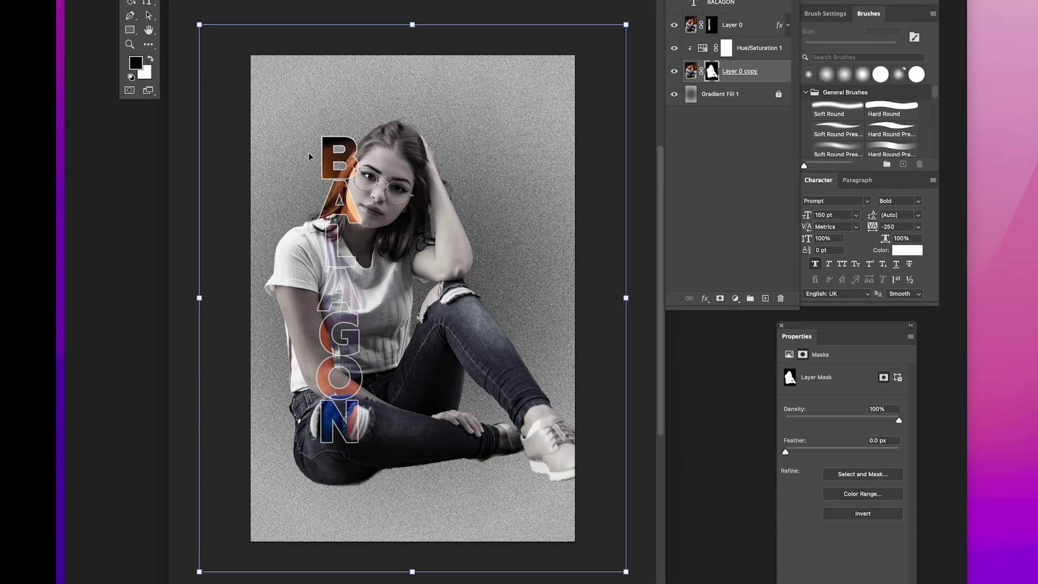
pyautogui.press('m')
pyautogui.moveTo(232, 90)
pyautogui.mouseDown()
pyautogui.moveTo(343, 441)
pyautogui.moveTo(334, 432)
pyautogui.mouseUp()
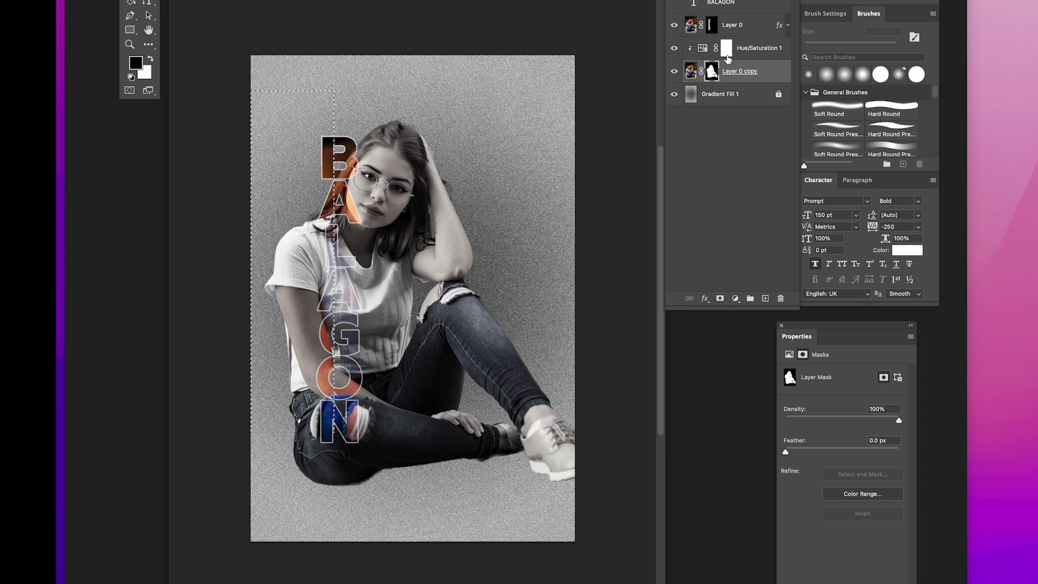
pyautogui.press('x')
pyautogui.press('BackSpace')
pyautogui.hotkey('ctrl', 'd')
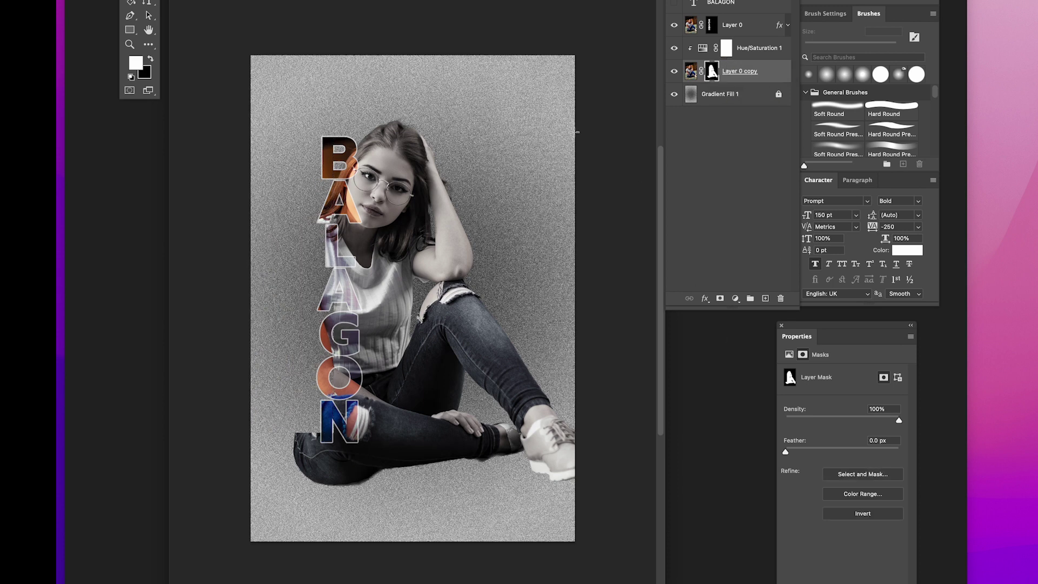
pyautogui.hotkey('ctrl', 't')
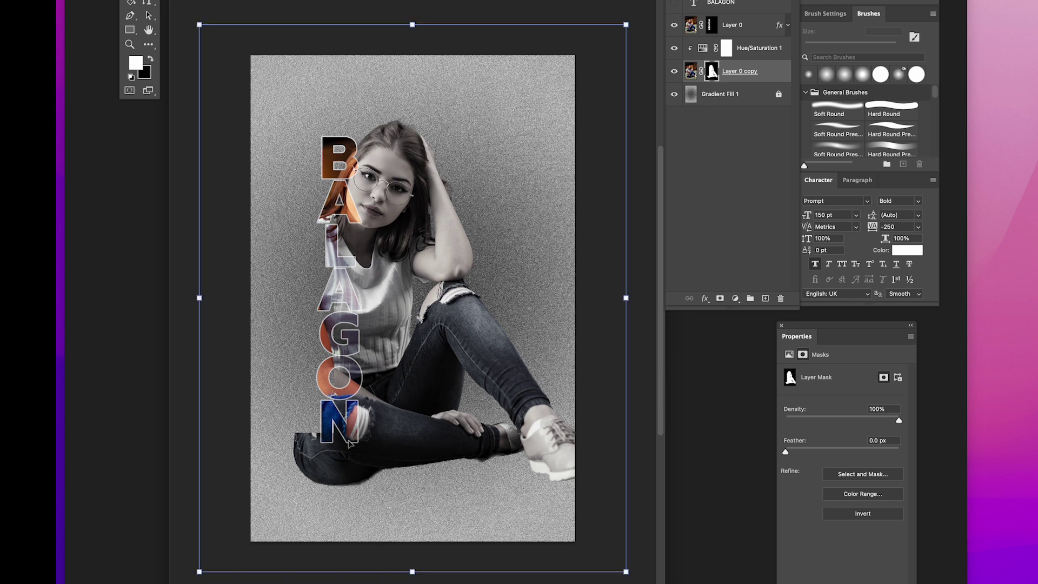
pyautogui.click(712, 25)
# - Stretch the BALAGON letter mask taller so the letters reach the woman's shoes
pyautogui.hotkey('ctrl', 't')
pyautogui.moveTo(317, 442); pyautogui.dragTo(304, 470)
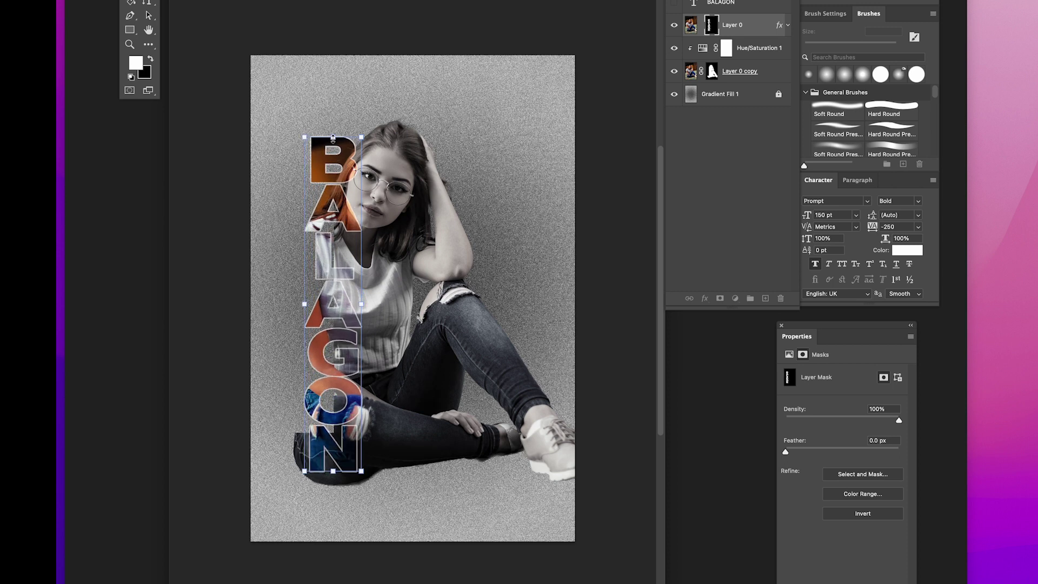
pyautogui.moveTo(336, 138); pyautogui.dragTo(335, 121)
pyautogui.moveTo(341, 224); pyautogui.dragTo(347, 224)
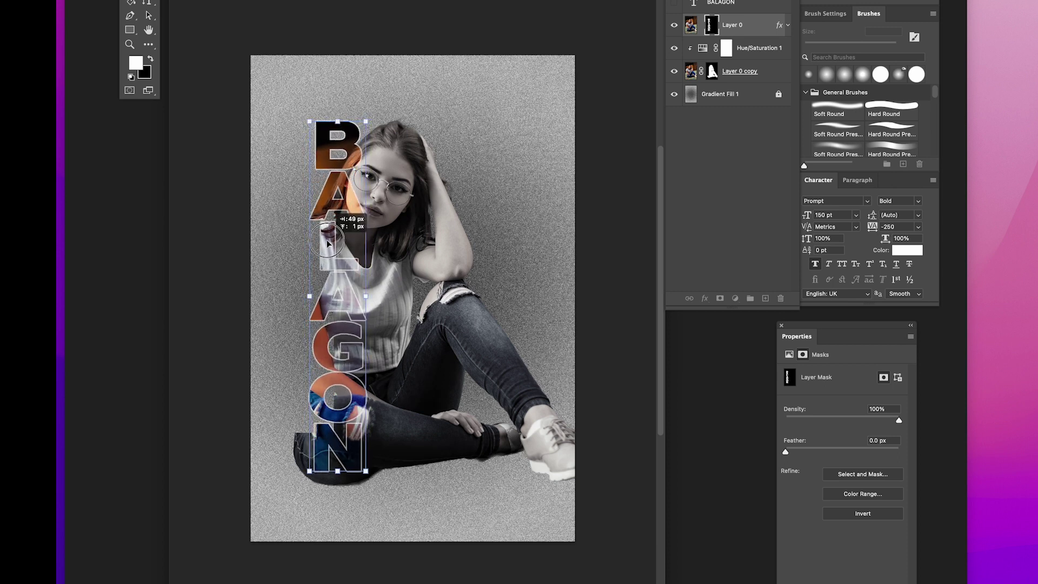
pyautogui.moveTo(337, 471); pyautogui.dragTo(335, 484)
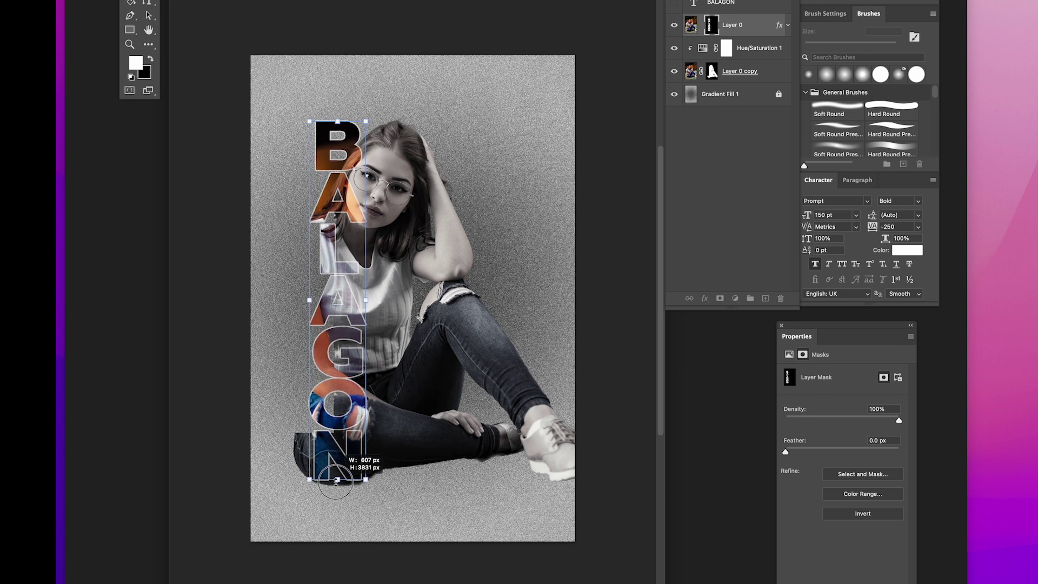
pyautogui.press('Return')
# - Paint a soft black shadow under the legs on the portrait copy's mask
pyautogui.moveTo(254, 388)
pyautogui.mouseDown()
pyautogui.moveTo(334, 503)
pyautogui.moveTo(323, 481)
pyautogui.mouseUp()
pyautogui.click(713, 71)
pyautogui.hotkey('ctrl', 'd')
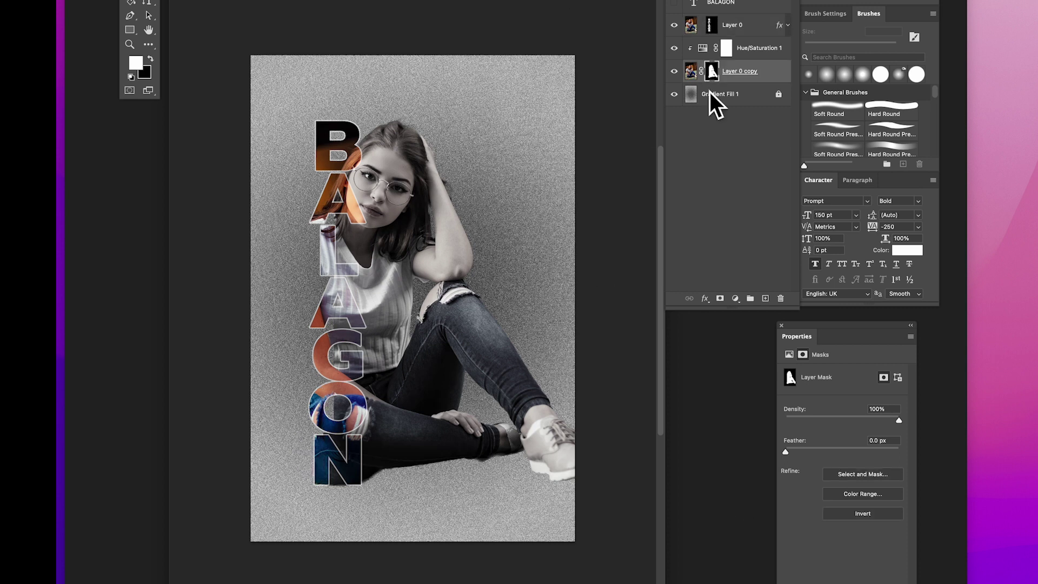
pyautogui.press('b')
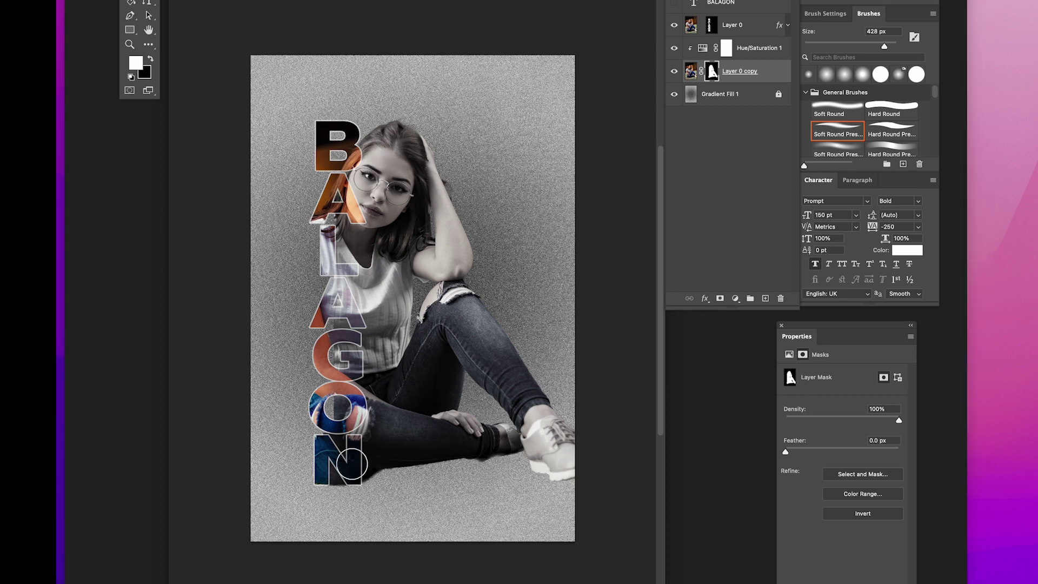
pyautogui.press('x')
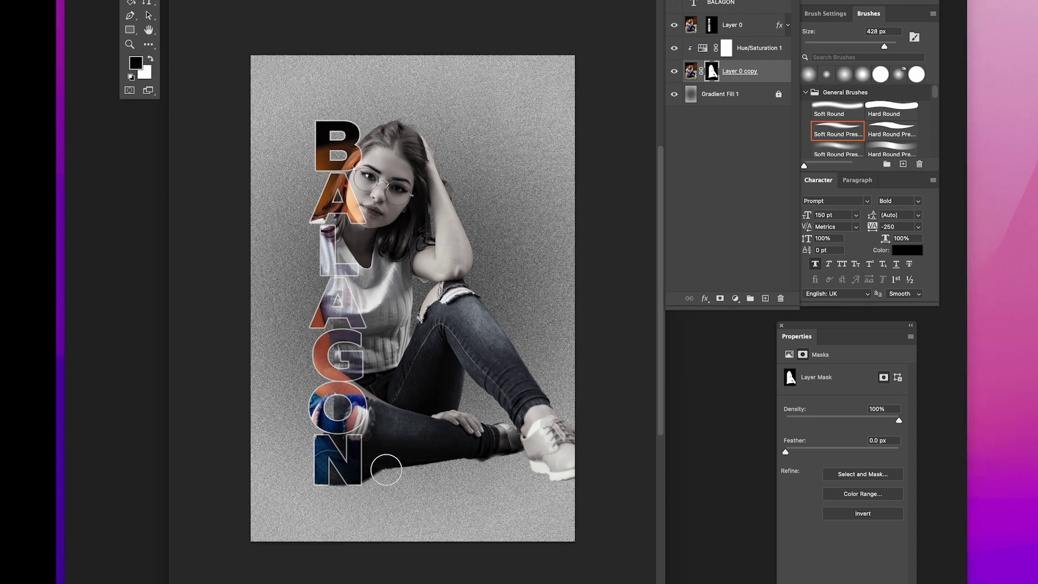
pyautogui.press('[')
pyautogui.press('[')
pyautogui.moveTo(379, 464); pyautogui.dragTo(581, 473)
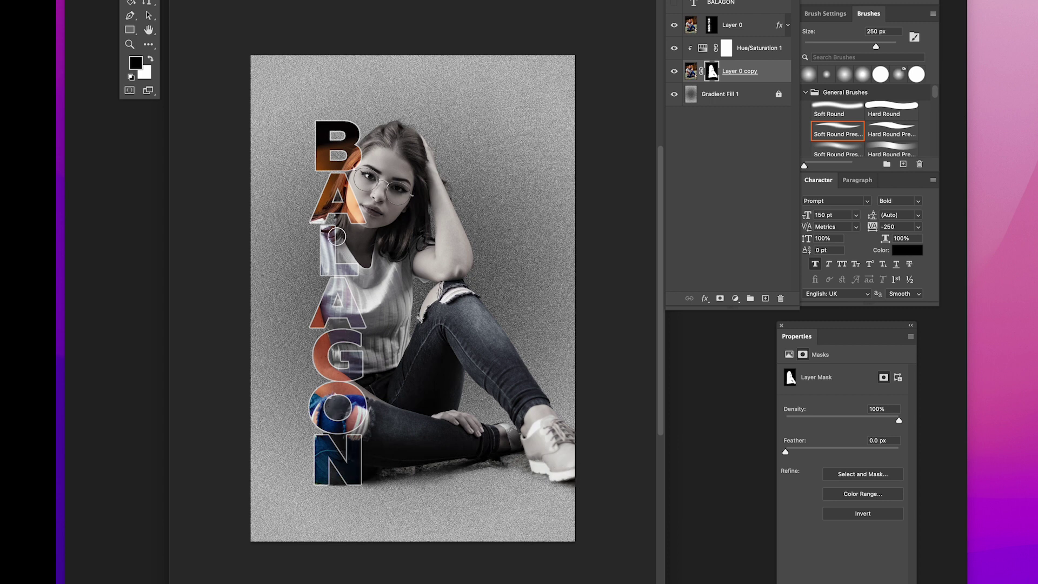
# - Paint colour back into the lips on the Hue/Saturation mask with a small soft brush
pyautogui.click(675, 73)
pyautogui.click(675, 72)
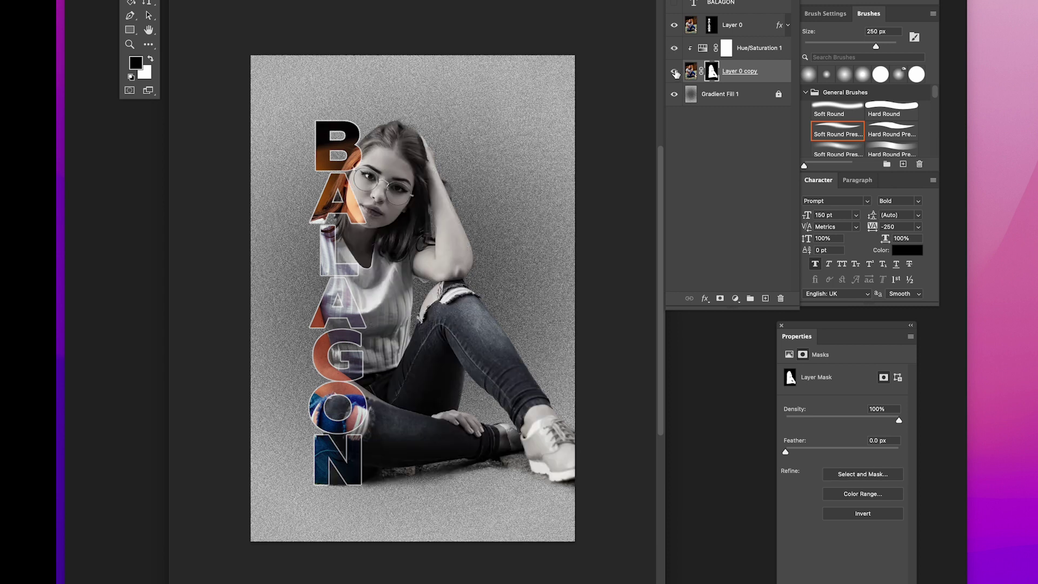
pyautogui.click(759, 57)
pyautogui.hotkey('ctrl', '+')
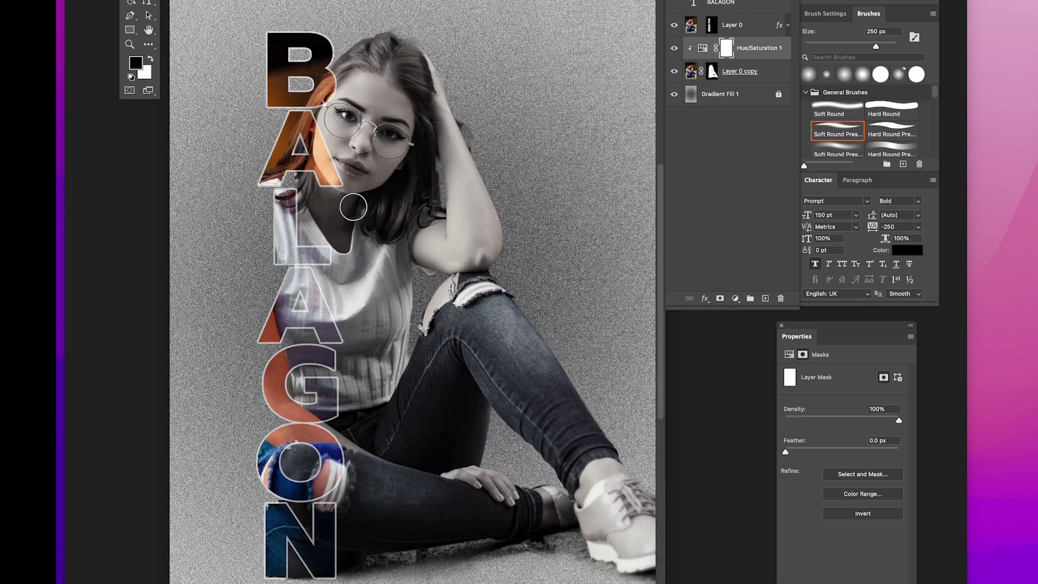
pyautogui.press('[')
pyautogui.press('[')
pyautogui.press('[')
pyautogui.moveTo(344, 162); pyautogui.dragTo(355, 166)
# - Zoom closer and touch up the red lips with progressively finer brushes
pyautogui.press('x')
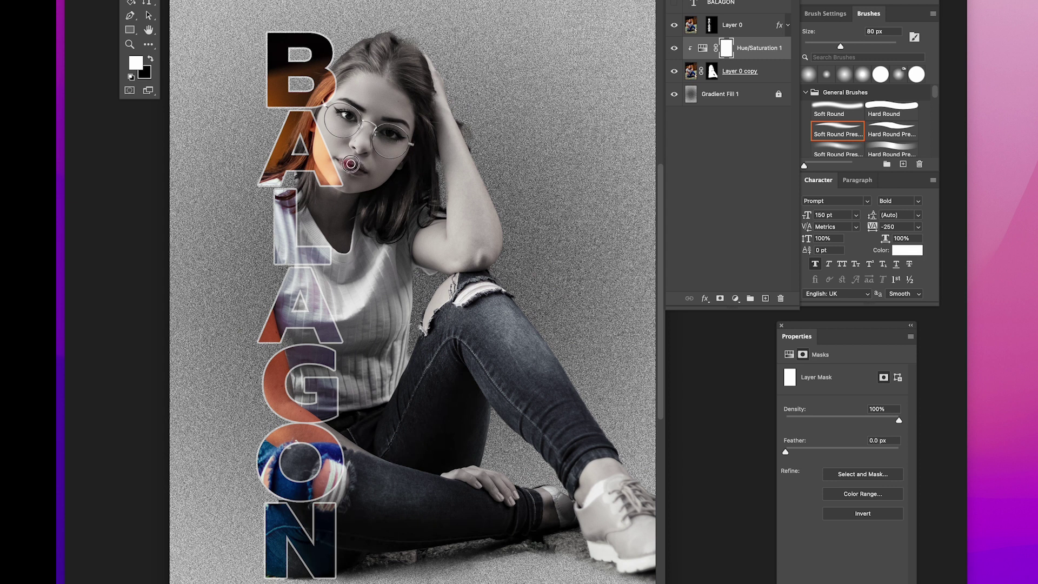
pyautogui.hotkey('ctrl', '+')
pyautogui.press('[')
pyautogui.press('[')
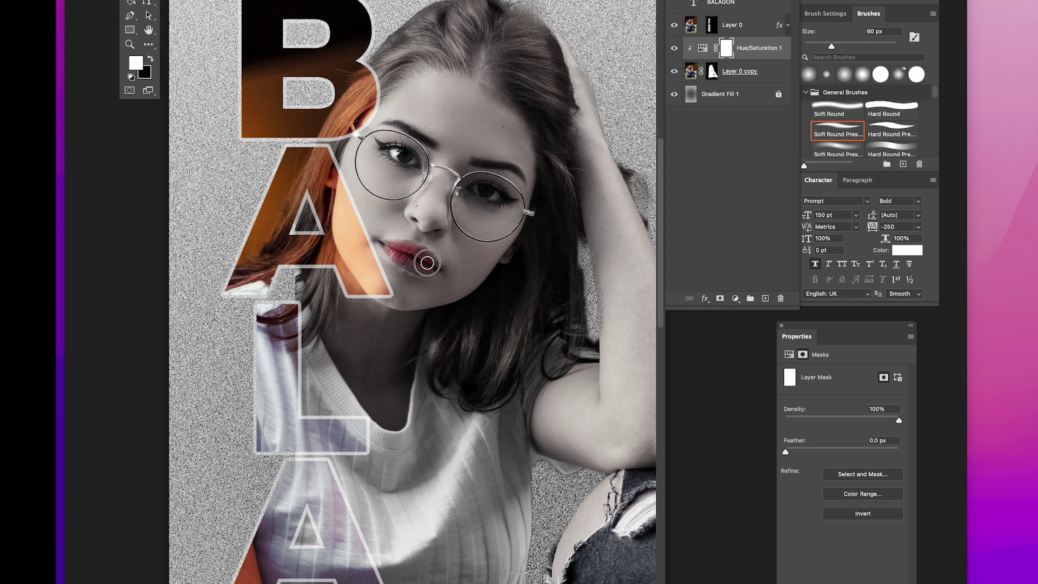
pyautogui.moveTo(406, 259); pyautogui.dragTo(395, 252)
pyautogui.press('[')
pyautogui.press('[')
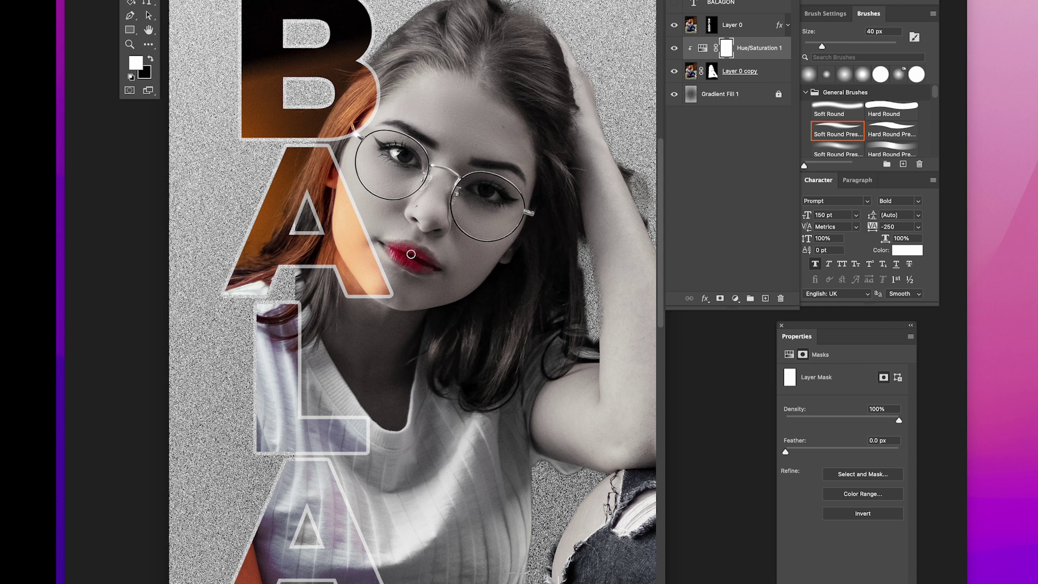
pyautogui.press('[')
pyautogui.press('[')
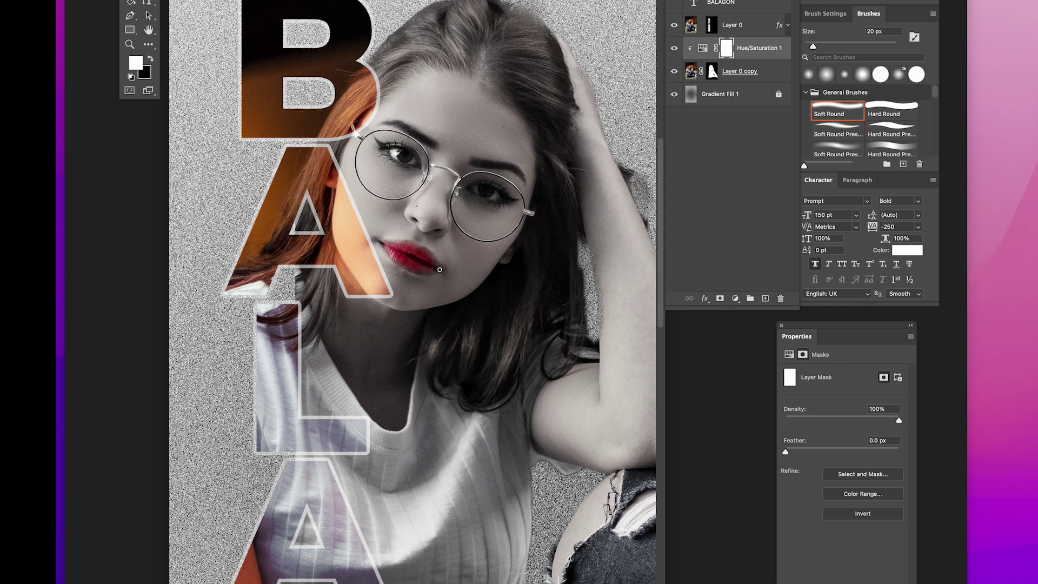
pyautogui.moveTo(401, 245); pyautogui.dragTo(388, 245)
pyautogui.hotkey('ctrl', '0')
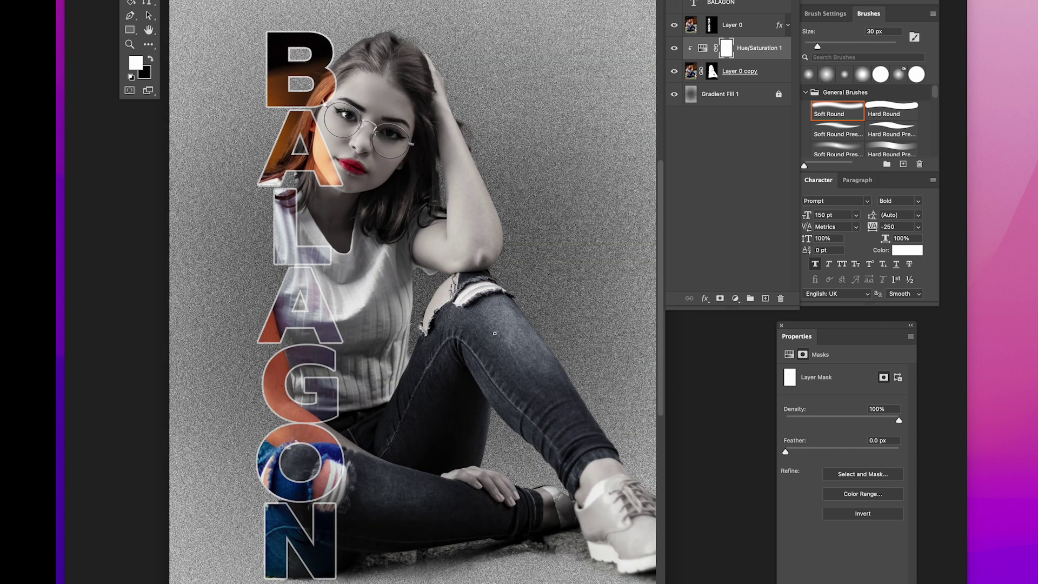
# - Brighten the noisy background with Curves, then cut the BALAGON photo's saturation to -33
pyautogui.hotkey('ctrl', 'm')
pyautogui.moveTo(604, 453); pyautogui.dragTo(591, 448)
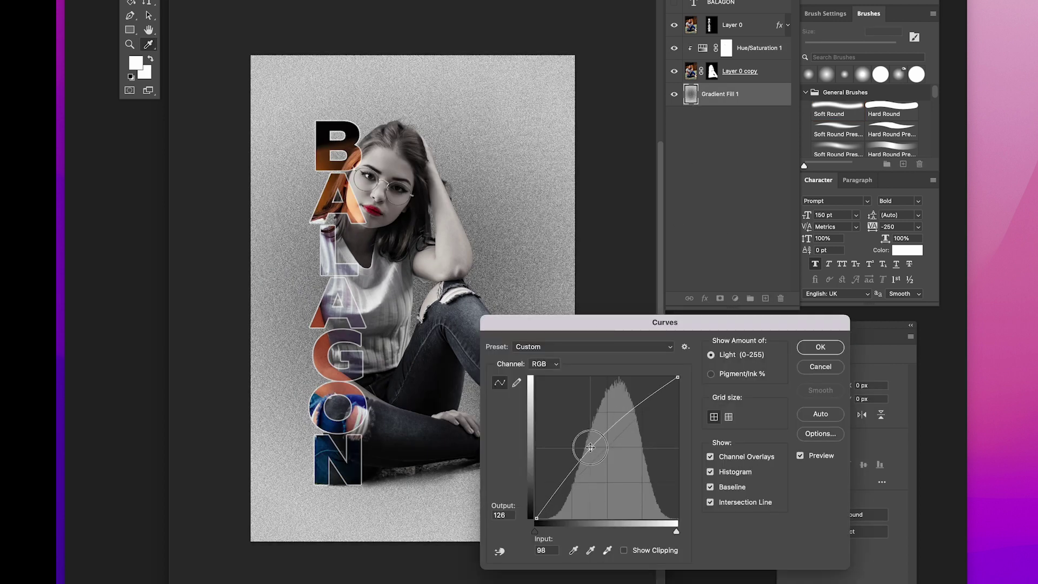
pyautogui.click(816, 348)
pyautogui.click(695, 27)
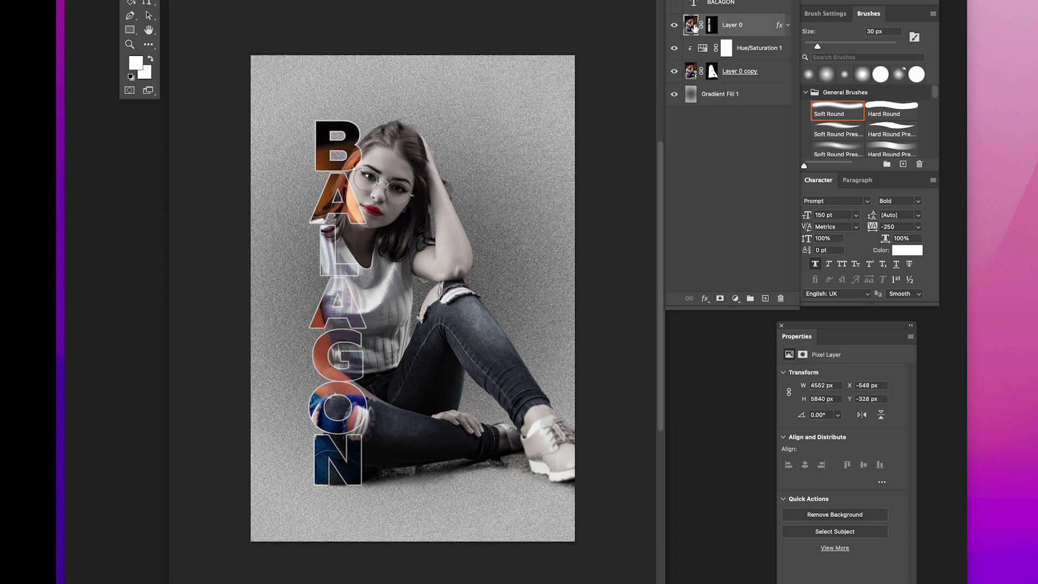
pyautogui.moveTo(842, 434); pyautogui.dragTo(824, 441)
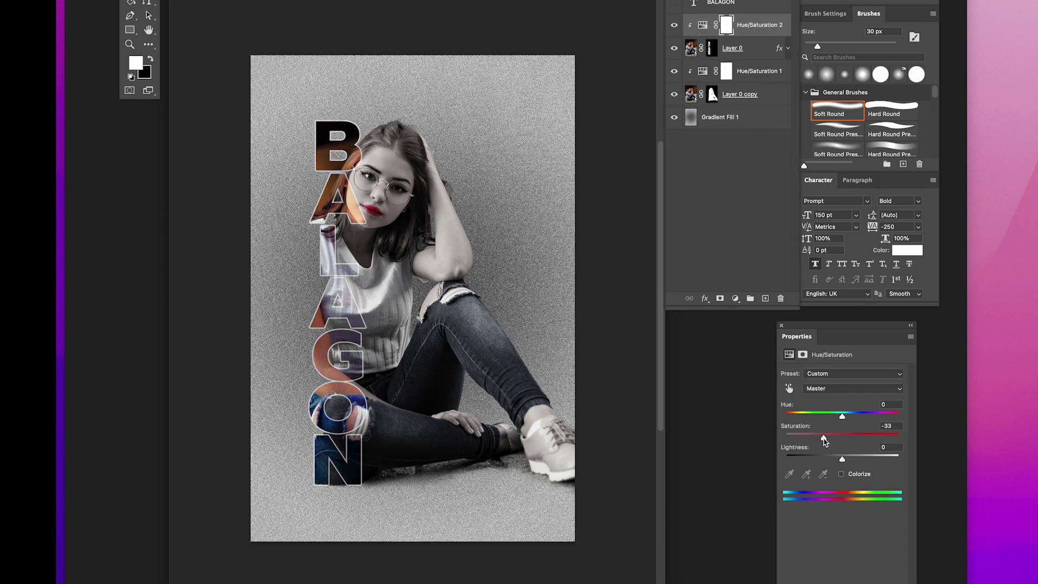
# - Hide all panels and the toolbar to preview the BALAGON poster canvas alone
pyautogui.press('Tab')
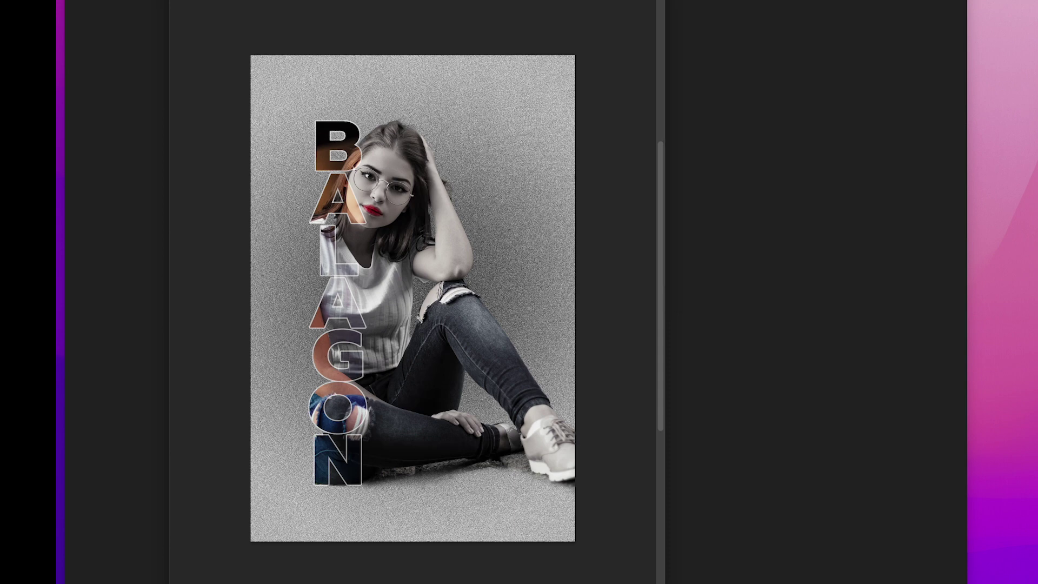